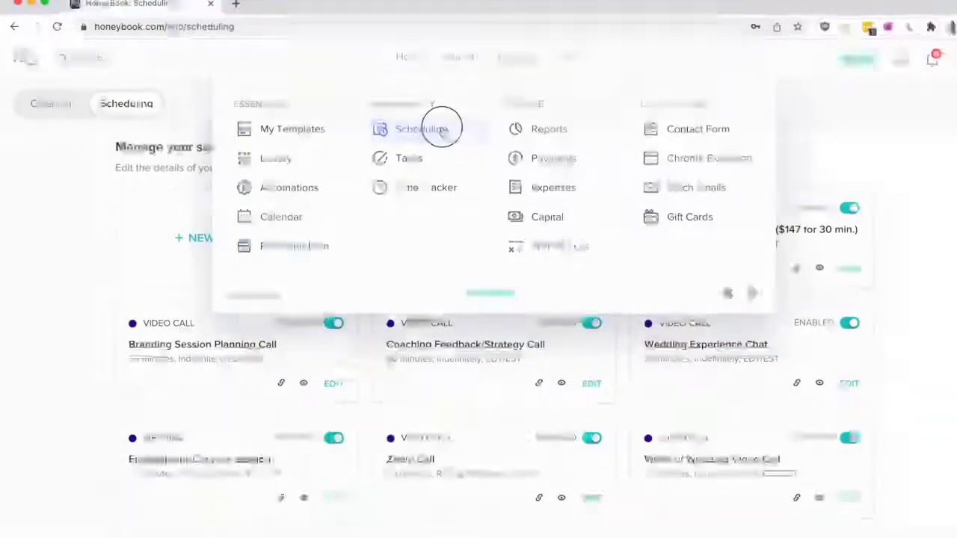
Open the Scheduling page and look through the existing session types.
{"action": "left_click", "coordinate": [442, 130]}
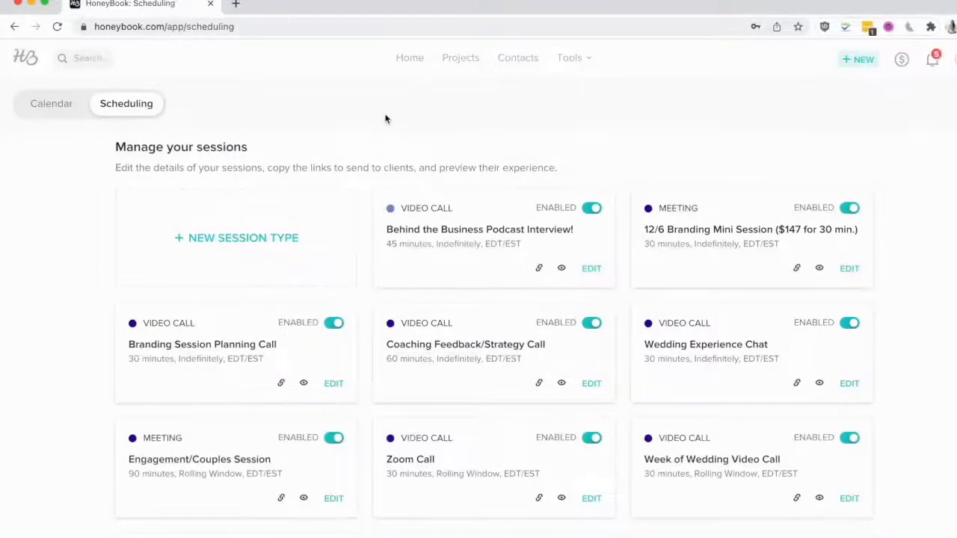
{"action": "scroll", "coordinate": [386, 120], "scroll_direction": "down", "scroll_amount": 3}
{"action": "scroll", "coordinate": [386, 119], "scroll_direction": "up", "scroll_amount": 3}
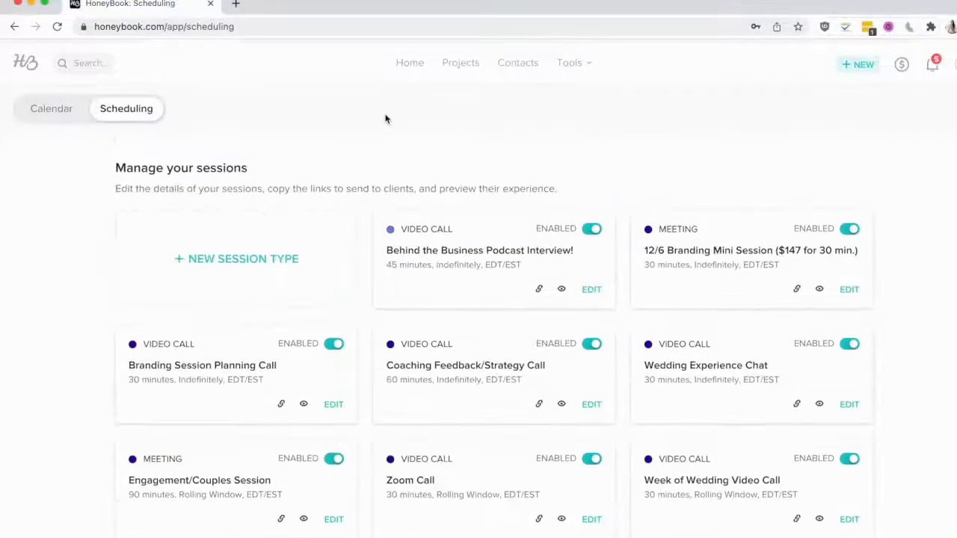
{"action": "scroll", "coordinate": [386, 120], "scroll_direction": "down", "scroll_amount": 4}
{"action": "scroll", "coordinate": [386, 119], "scroll_direction": "down", "scroll_amount": 4}
{"action": "scroll", "coordinate": [385, 120], "scroll_direction": "up", "scroll_amount": 8}
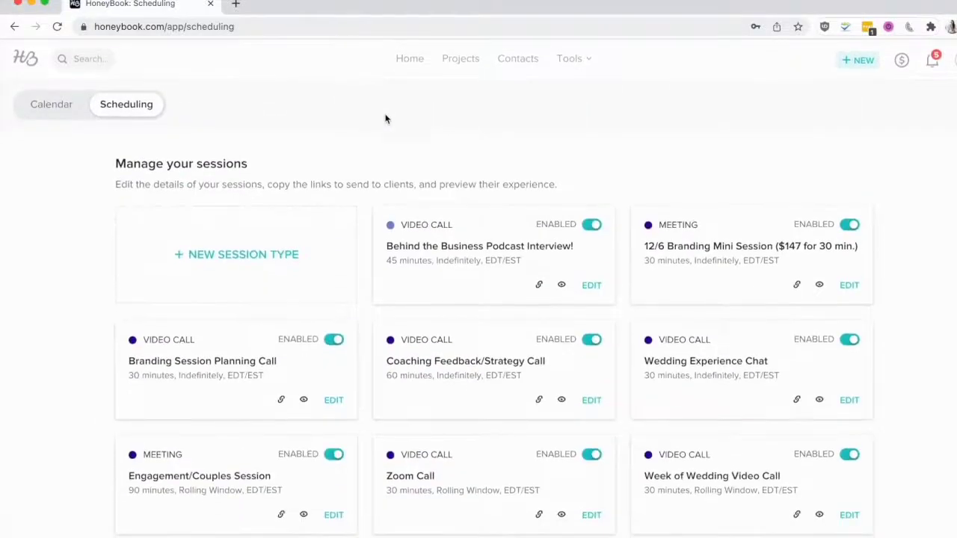
View the booking calendar, return to the session types and look through the full list.
{"action": "left_click", "coordinate": [64, 107]}
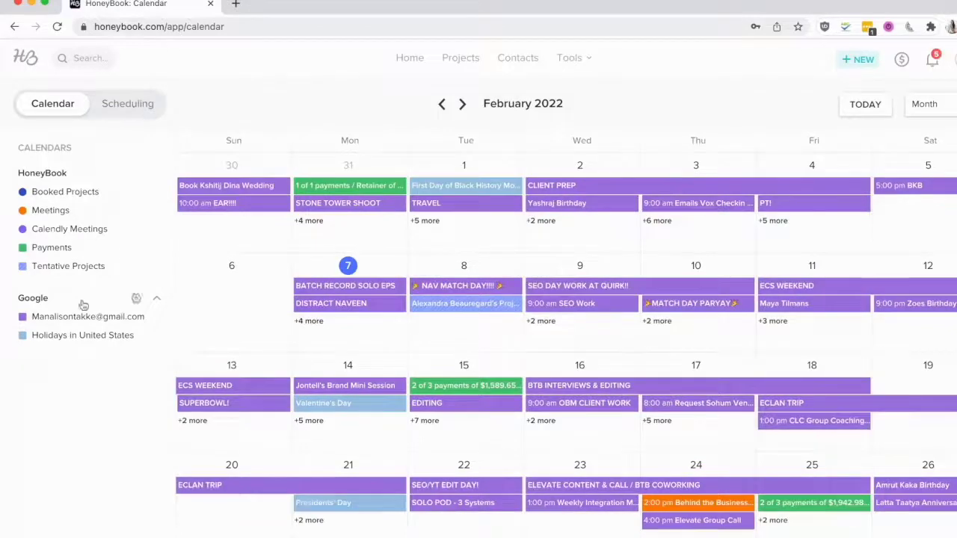
{"action": "left_click", "coordinate": [123, 106]}
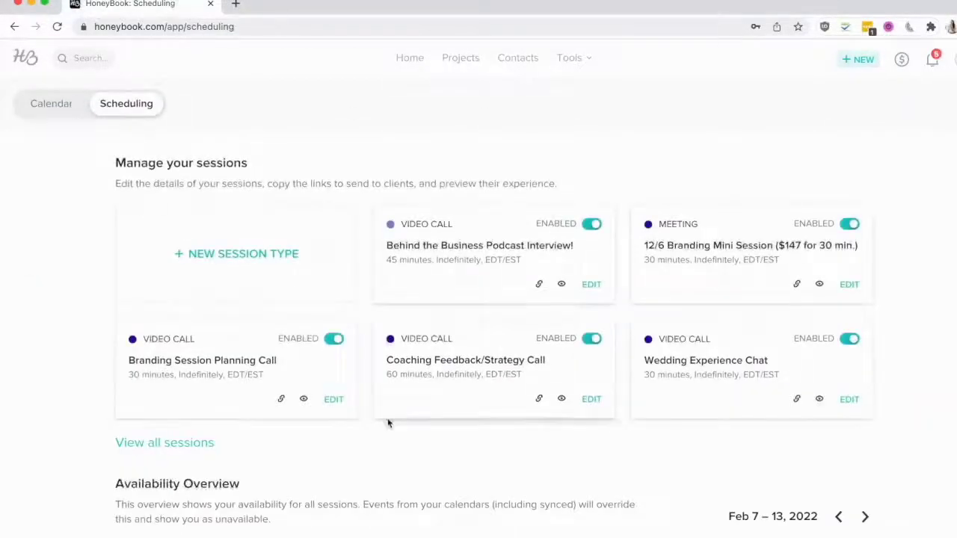
{"action": "scroll", "coordinate": [388, 423], "scroll_direction": "down", "scroll_amount": 2}
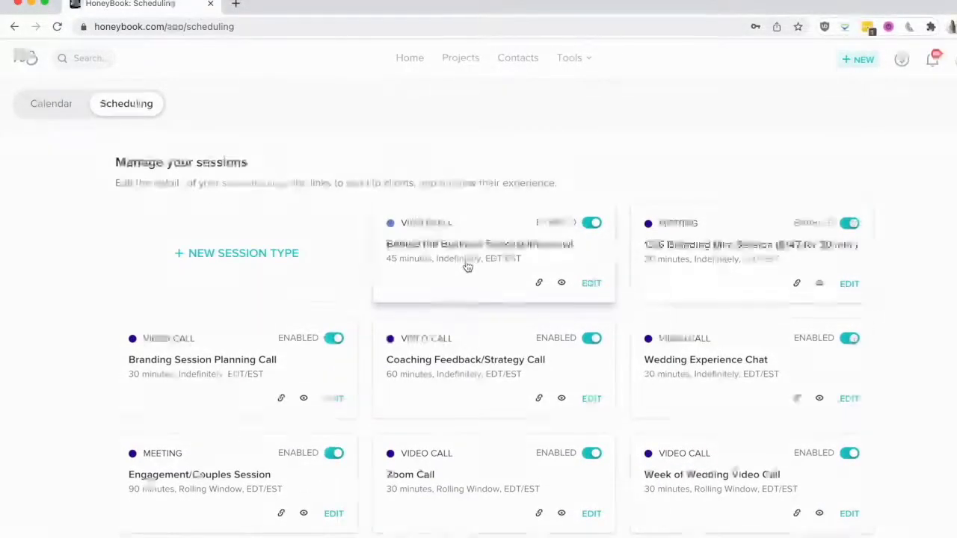
{"action": "scroll", "coordinate": [467, 267], "scroll_direction": "down", "scroll_amount": 2}
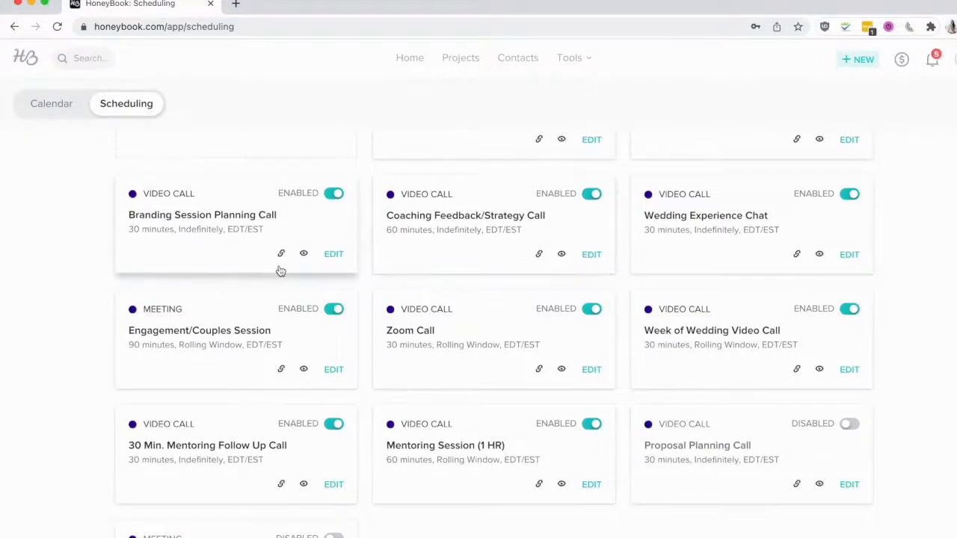
Open the Branding Session Planning Call session type for editing and look over its details.
{"action": "left_click", "coordinate": [228, 220]}
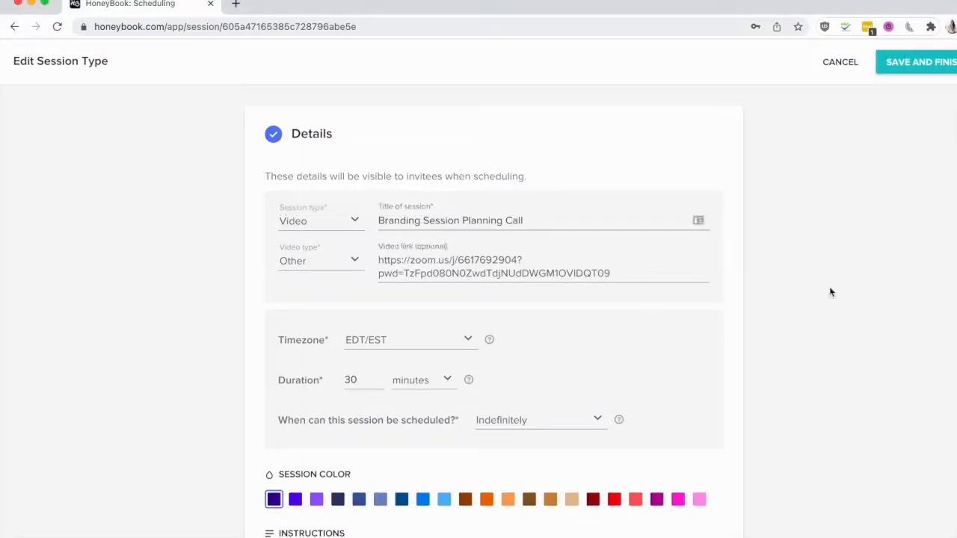
{"action": "scroll", "coordinate": [854, 242], "scroll_direction": "down", "scroll_amount": 6}
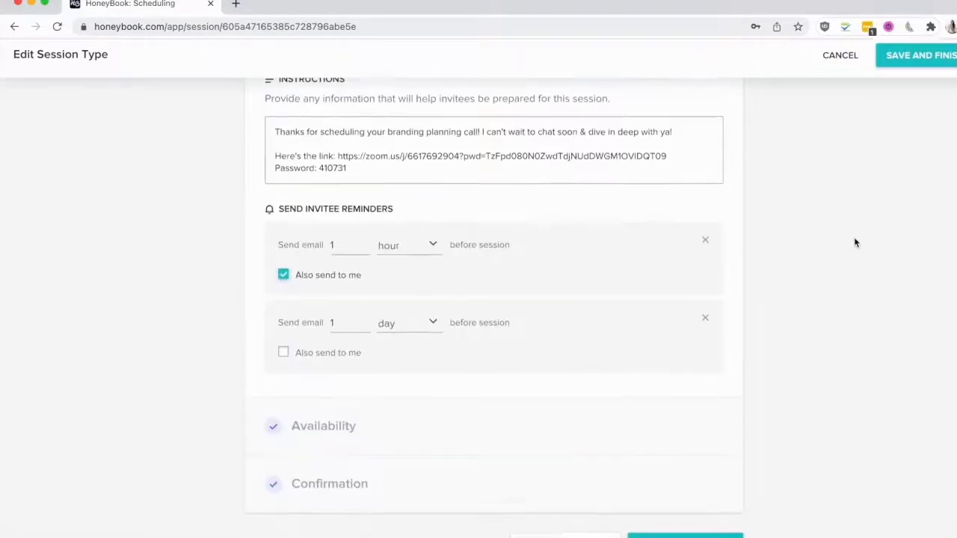
{"action": "scroll", "coordinate": [855, 242], "scroll_direction": "up", "scroll_amount": 5}
{"action": "scroll", "coordinate": [855, 242], "scroll_direction": "up", "scroll_amount": 1}
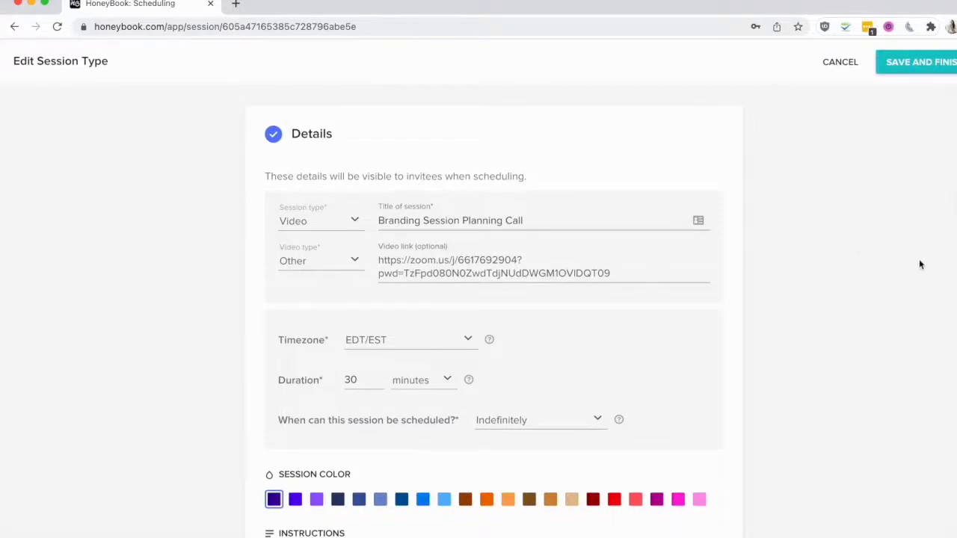
Examine the available session types and the session's title.
{"action": "left_click", "coordinate": [324, 224]}
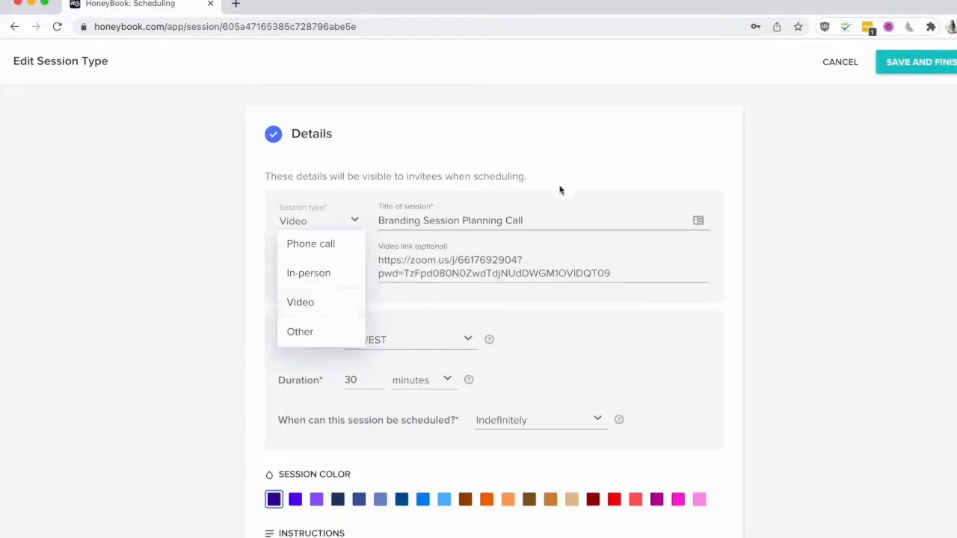
{"action": "left_click", "coordinate": [508, 220]}
{"action": "triple_click", "coordinate": [508, 220]}
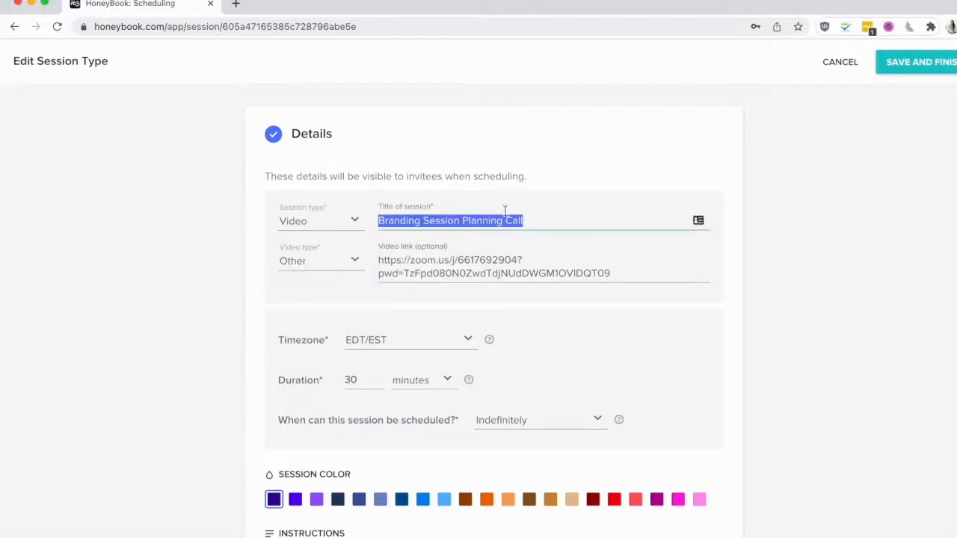
Set the session's video type to Zoom and check the note about its meeting link.
{"action": "left_click", "coordinate": [354, 262]}
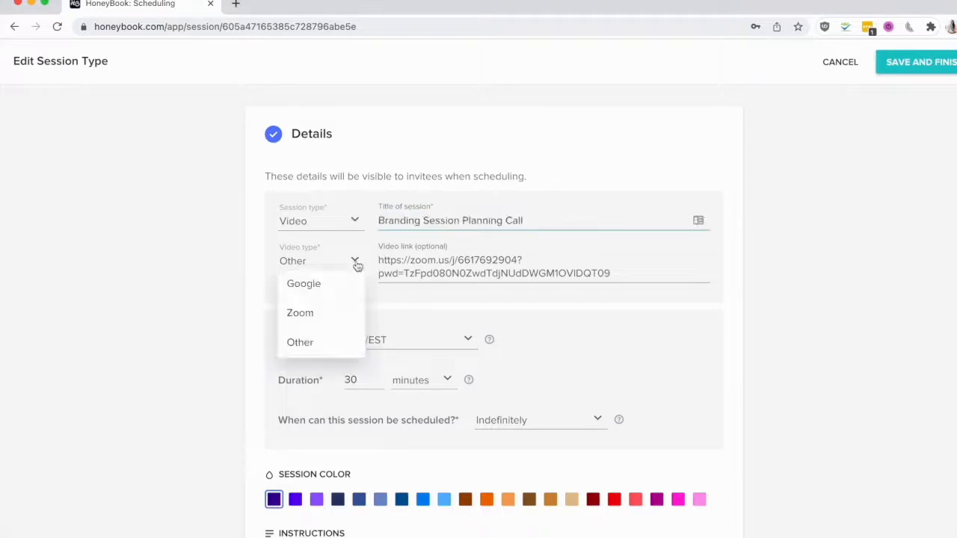
{"action": "left_click", "coordinate": [314, 312]}
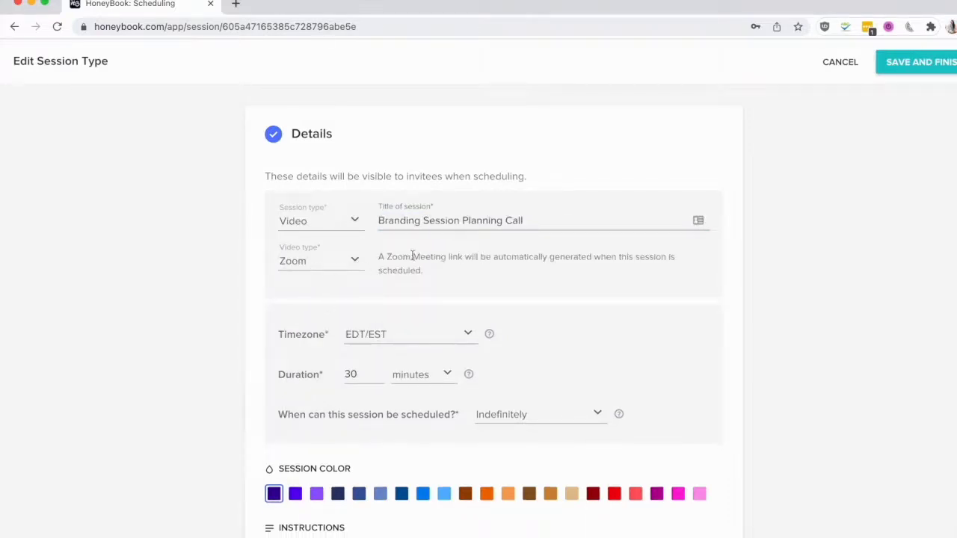
{"action": "left_click_drag", "start_coordinate": [403, 257], "coordinate": [540, 258]}
{"action": "left_click", "coordinate": [309, 258]}
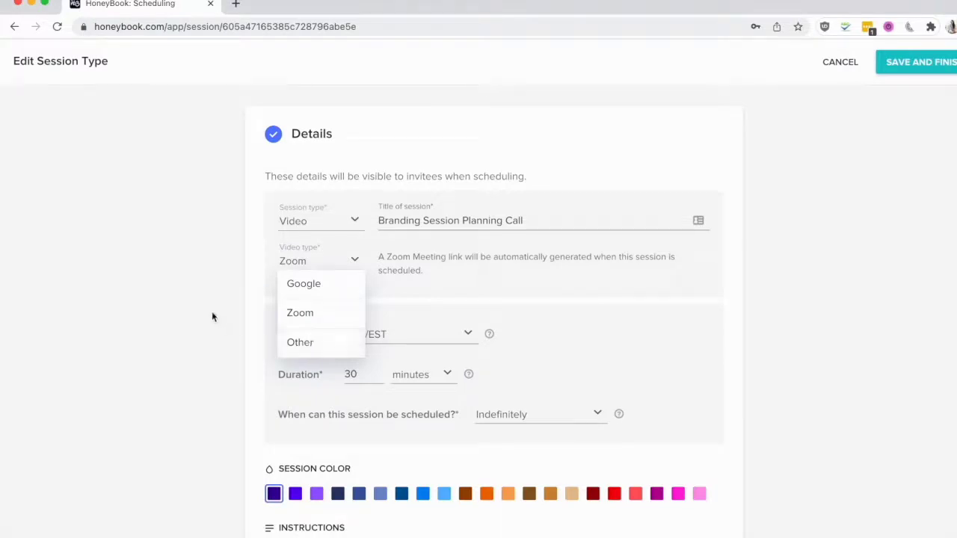
{"action": "left_click", "coordinate": [209, 343]}
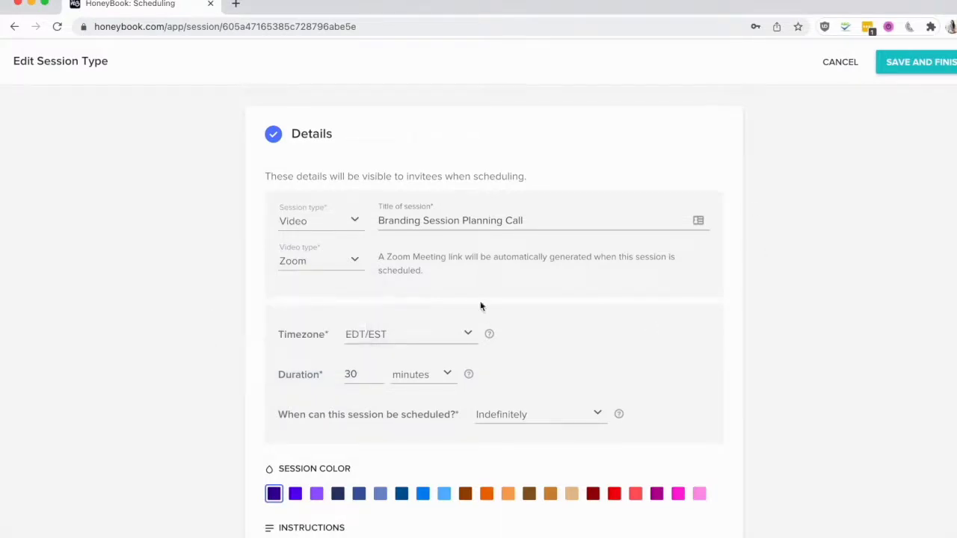
Check the timezone choices and set the session duration to 60 minutes.
{"action": "scroll", "coordinate": [609, 277], "scroll_direction": "down", "scroll_amount": 2}
{"action": "left_click", "coordinate": [400, 200]}
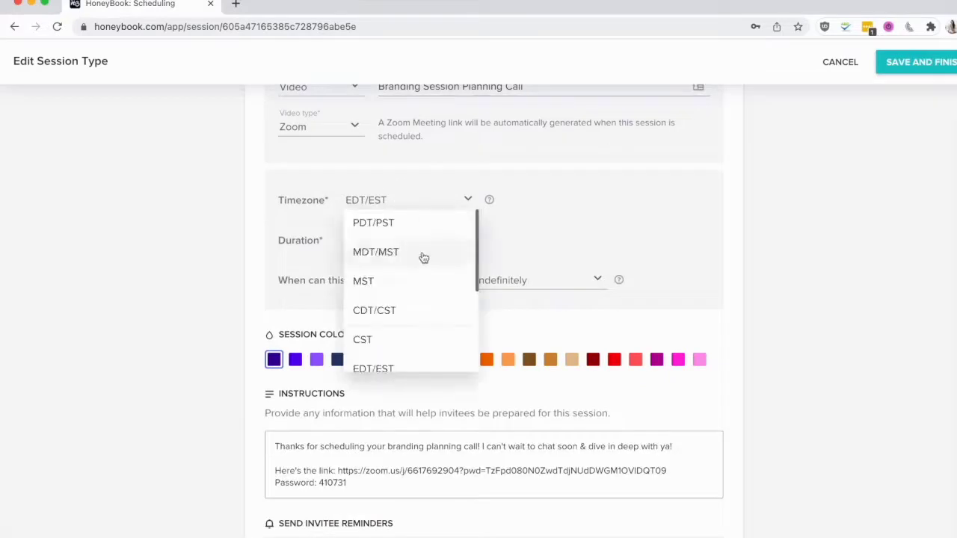
{"action": "left_click", "coordinate": [613, 247]}
{"action": "double_click", "coordinate": [366, 240]}
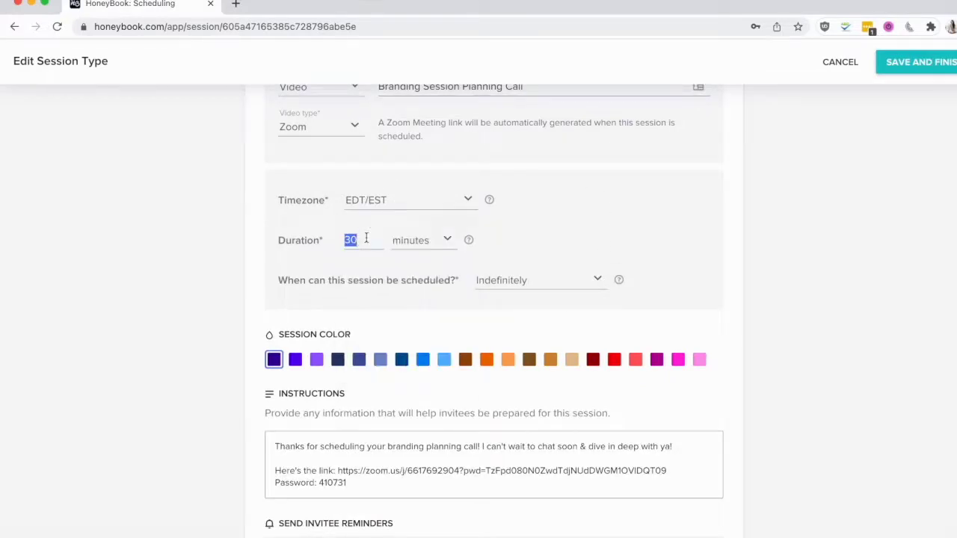
{"action": "type", "text": "60"}
{"action": "double_click", "coordinate": [358, 233]}
{"action": "left_click", "coordinate": [650, 247]}
Examine the options for when the session can be scheduled.
{"action": "scroll", "coordinate": [613, 239], "scroll_direction": "down", "scroll_amount": 1}
{"action": "left_click", "coordinate": [568, 217]}
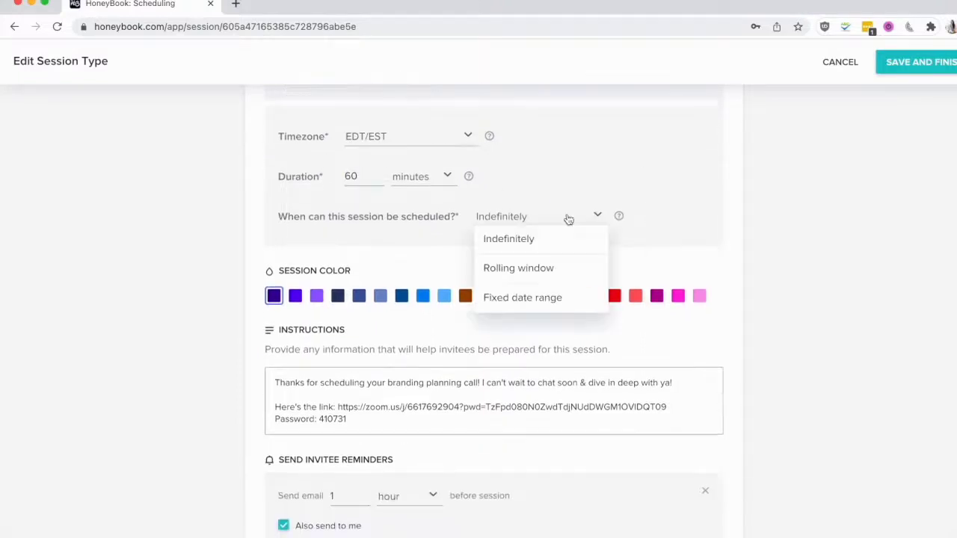
{"action": "triple_click", "coordinate": [361, 218]}
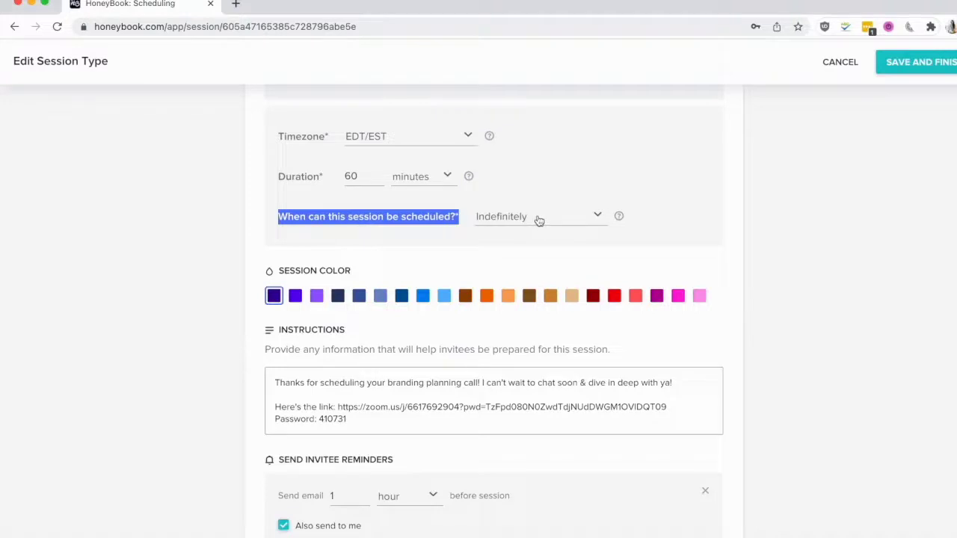
{"action": "scroll", "coordinate": [537, 217], "scroll_direction": "up", "scroll_amount": 5}
{"action": "scroll", "coordinate": [536, 215], "scroll_direction": "down", "scroll_amount": 4}
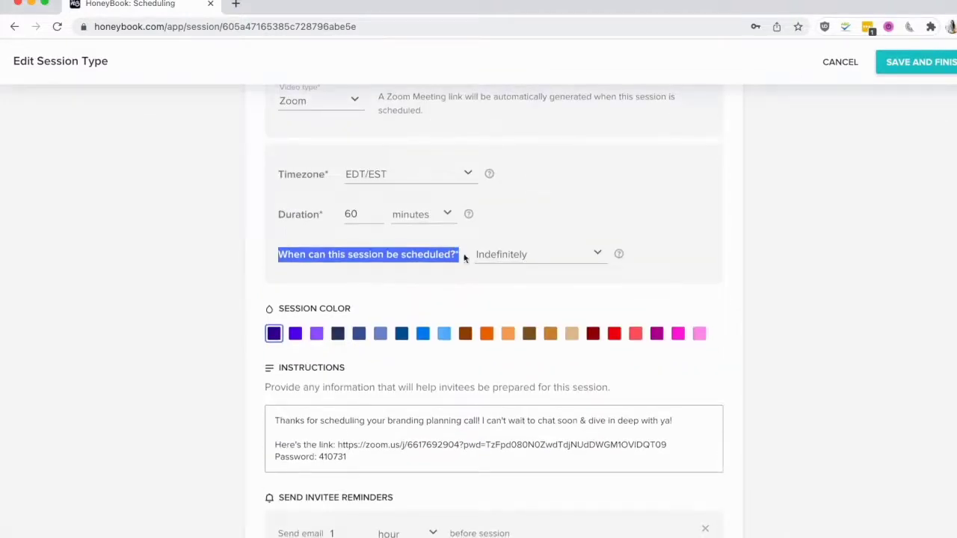
Make the session schedulable within a rolling window of 2 months.
{"action": "left_click", "coordinate": [527, 257]}
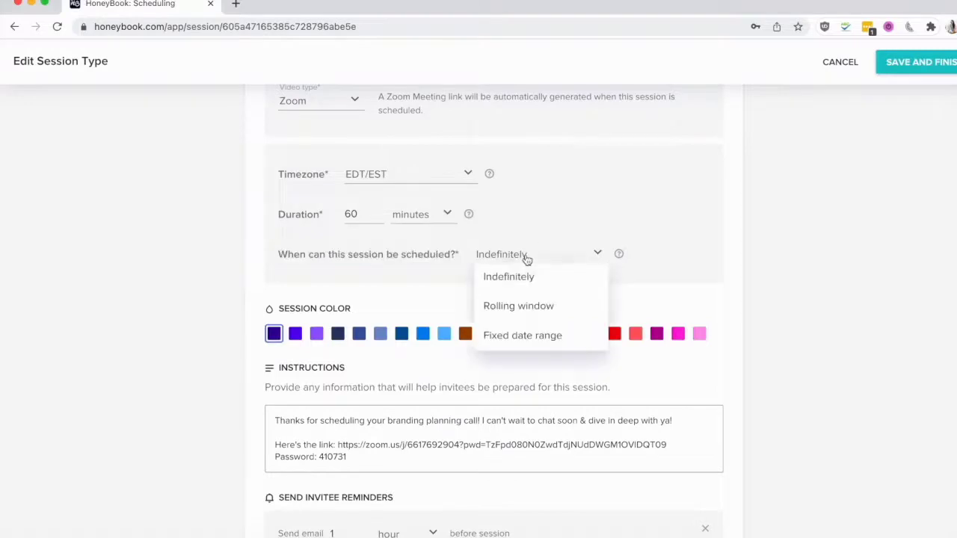
{"action": "left_click", "coordinate": [555, 308]}
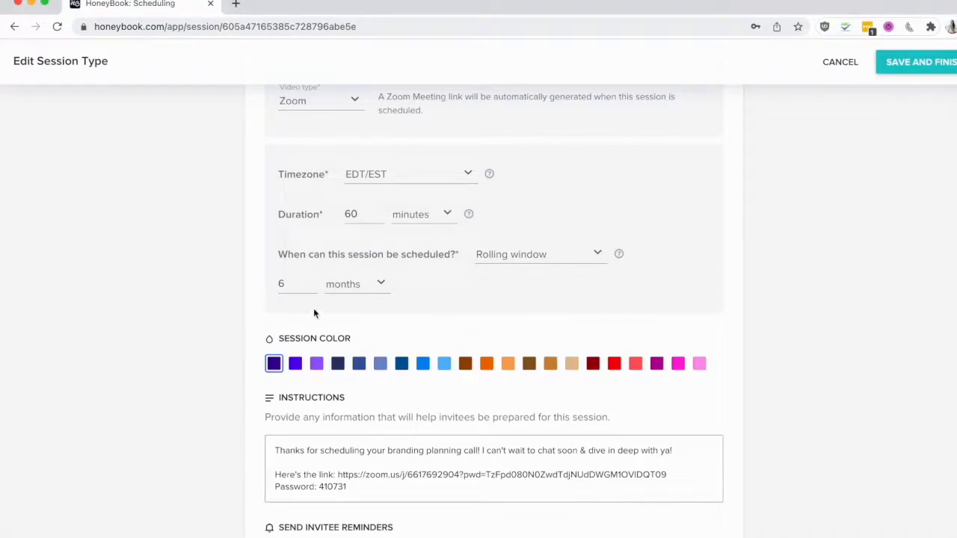
{"action": "left_click", "coordinate": [369, 294]}
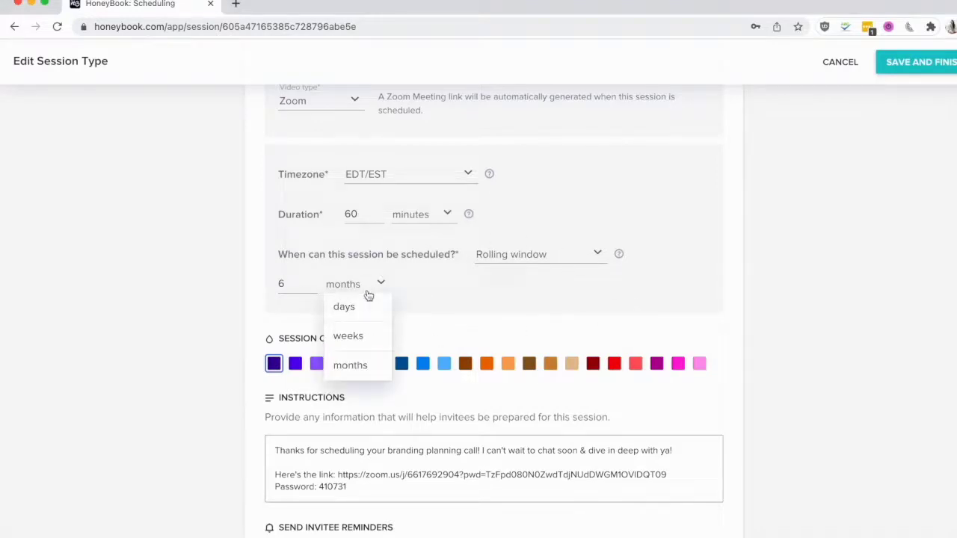
{"action": "double_click", "coordinate": [282, 285]}
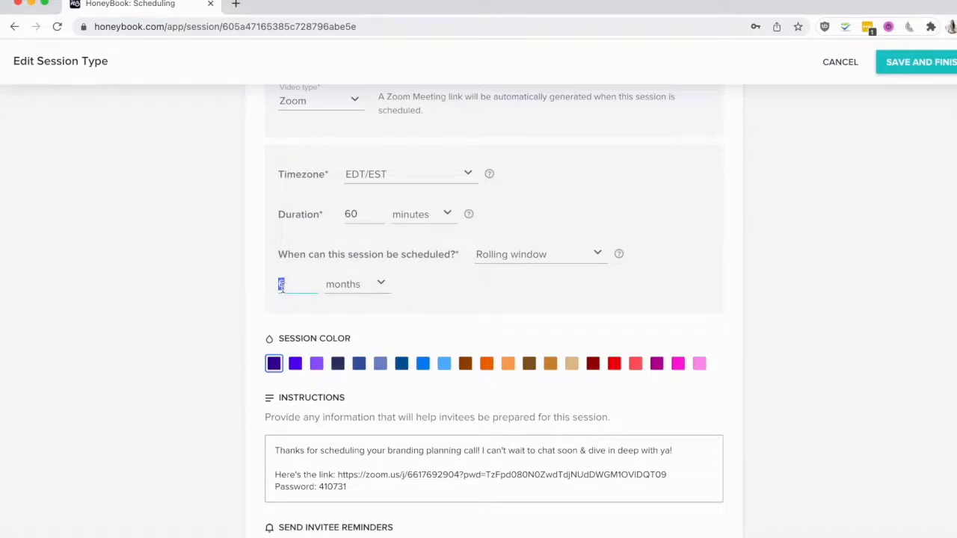
{"action": "type", "text": "1"}
{"action": "double_click", "coordinate": [281, 285]}
{"action": "type", "text": "2"}
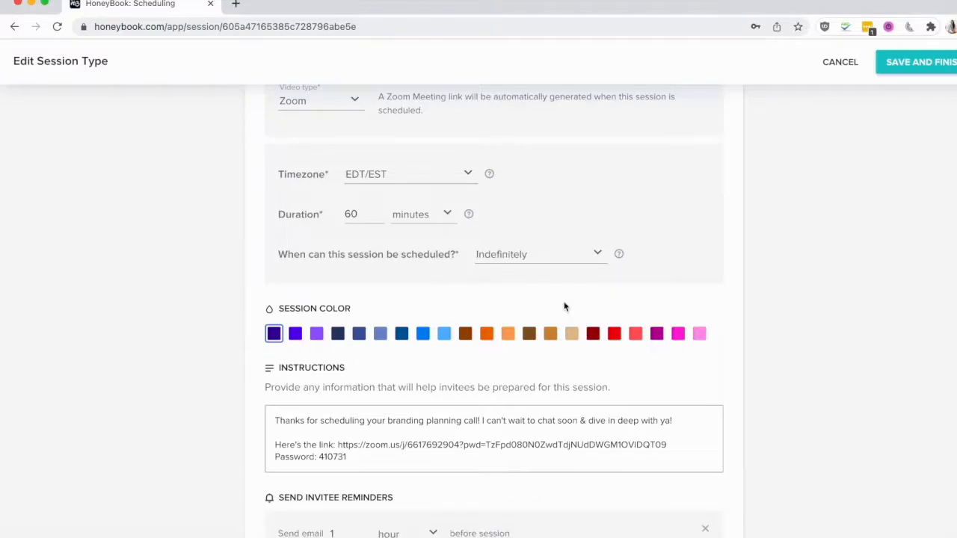
Set the session duration to 30 minutes.
{"action": "scroll", "coordinate": [564, 306], "scroll_direction": "down", "scroll_amount": 5}
{"action": "scroll", "coordinate": [563, 306], "scroll_direction": "up", "scroll_amount": 7}
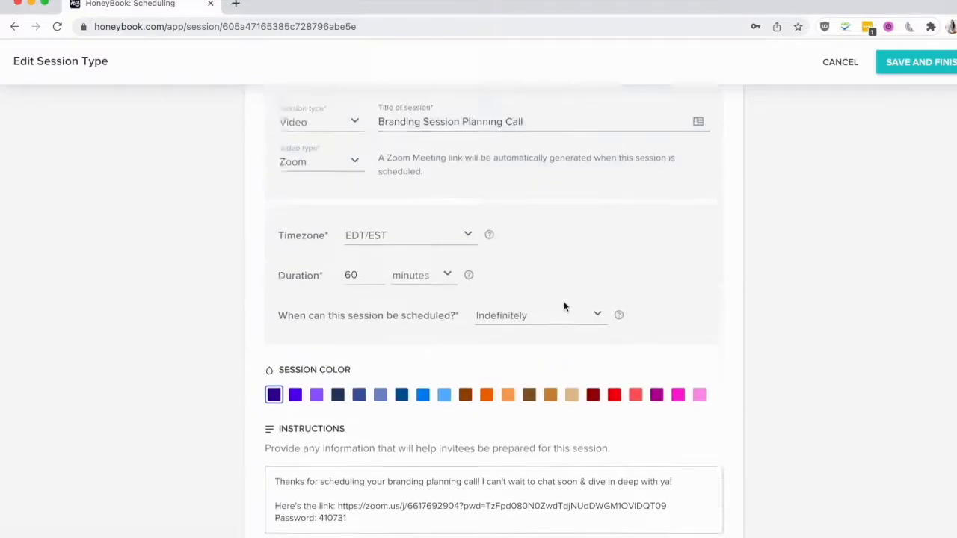
{"action": "double_click", "coordinate": [352, 290]}
{"action": "type", "text": "30"}
{"action": "left_click", "coordinate": [151, 293]}
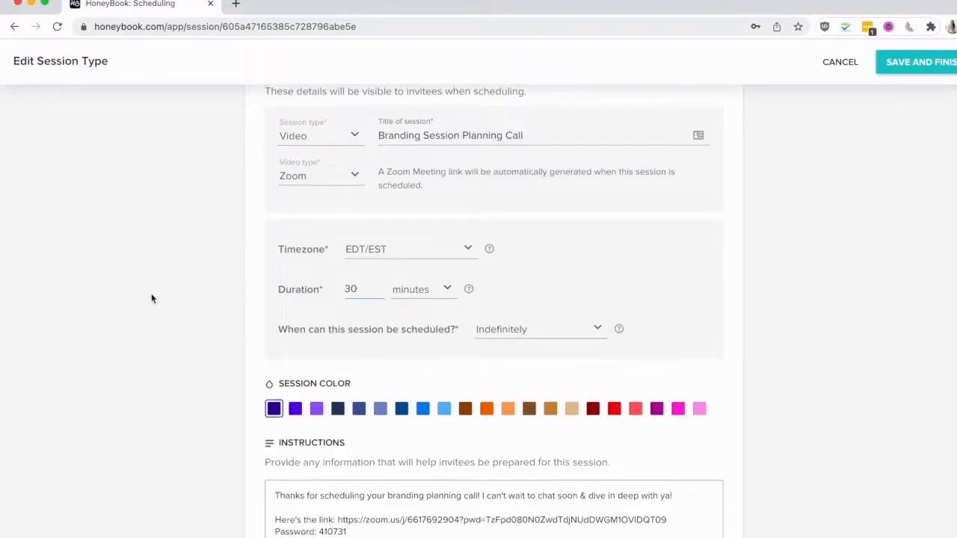
Examine the session color choices and the instructions text for invitees.
{"action": "scroll", "coordinate": [506, 125], "scroll_direction": "down", "scroll_amount": 4}
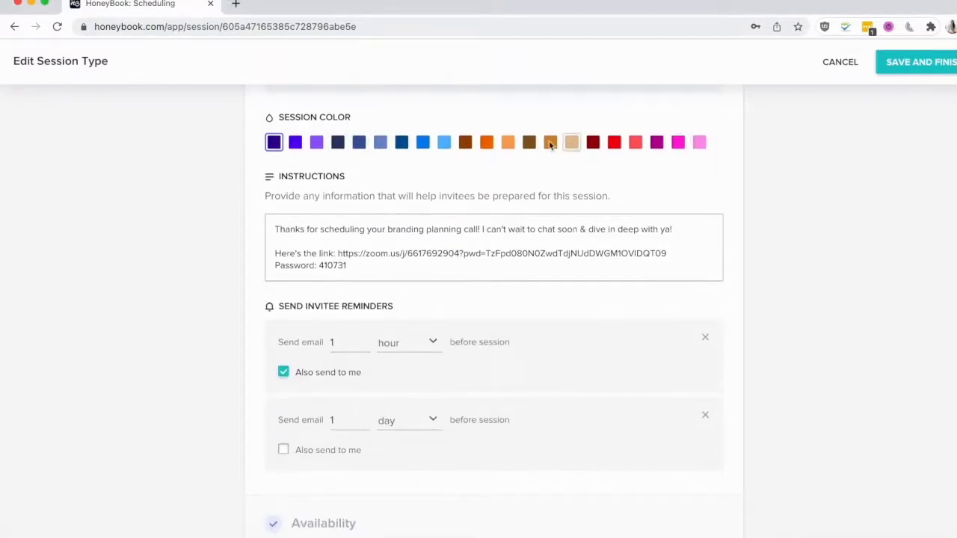
{"action": "scroll", "coordinate": [551, 258], "scroll_direction": "down", "scroll_amount": 1}
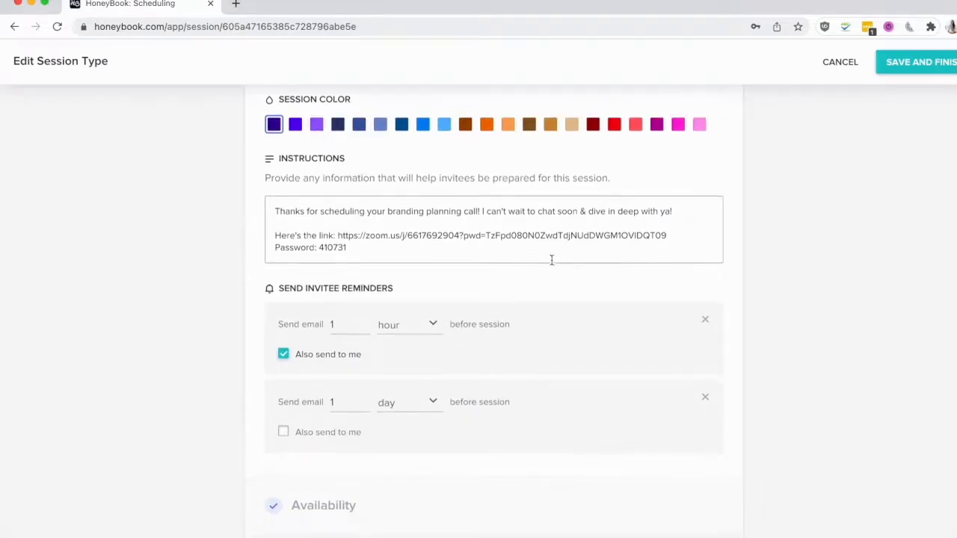
{"action": "scroll", "coordinate": [533, 239], "scroll_direction": "up", "scroll_amount": 1}
{"action": "left_click_drag", "start_coordinate": [488, 230], "coordinate": [619, 285]}
{"action": "left_click", "coordinate": [606, 267]}
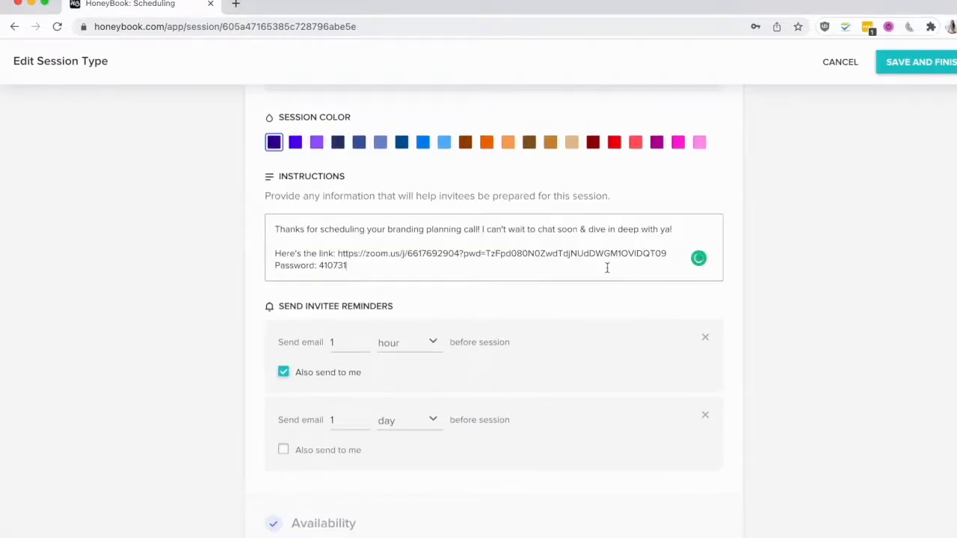
{"action": "triple_click", "coordinate": [581, 231]}
{"action": "left_click", "coordinate": [576, 255]}
Turn on "Also send to me" for the 1 day reminder and keep the first reminder's unit as hour.
{"action": "scroll", "coordinate": [564, 345], "scroll_direction": "down", "scroll_amount": 2}
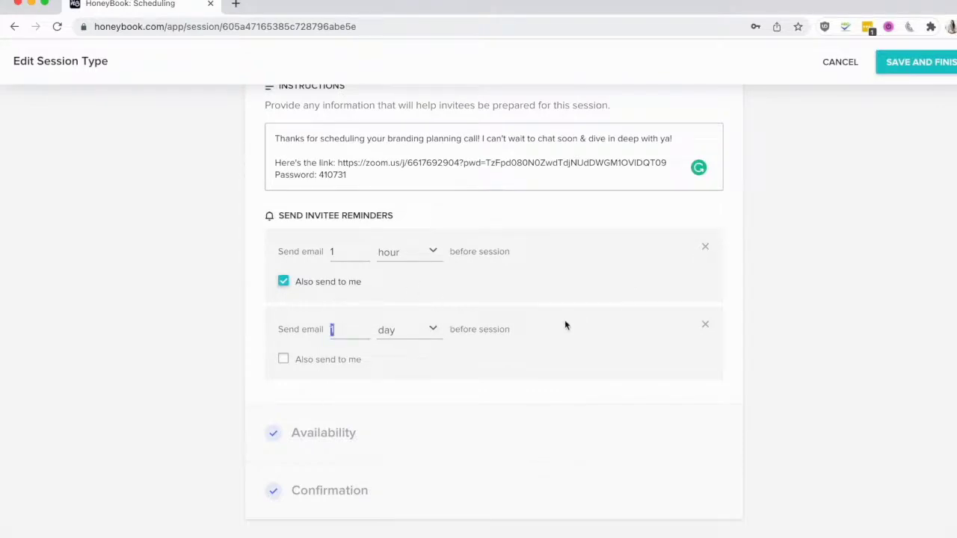
{"action": "left_click", "coordinate": [333, 366]}
{"action": "left_click", "coordinate": [401, 253]}
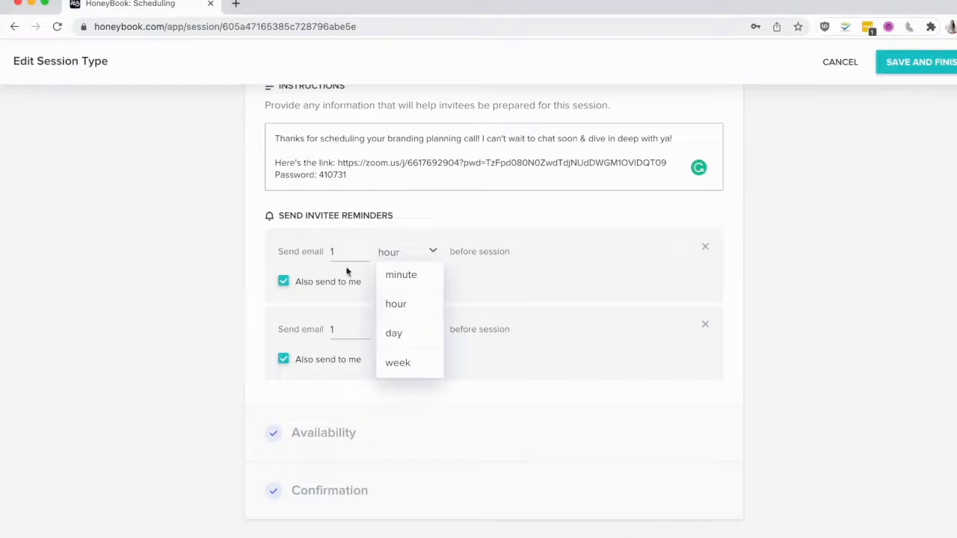
{"action": "left_click", "coordinate": [398, 304]}
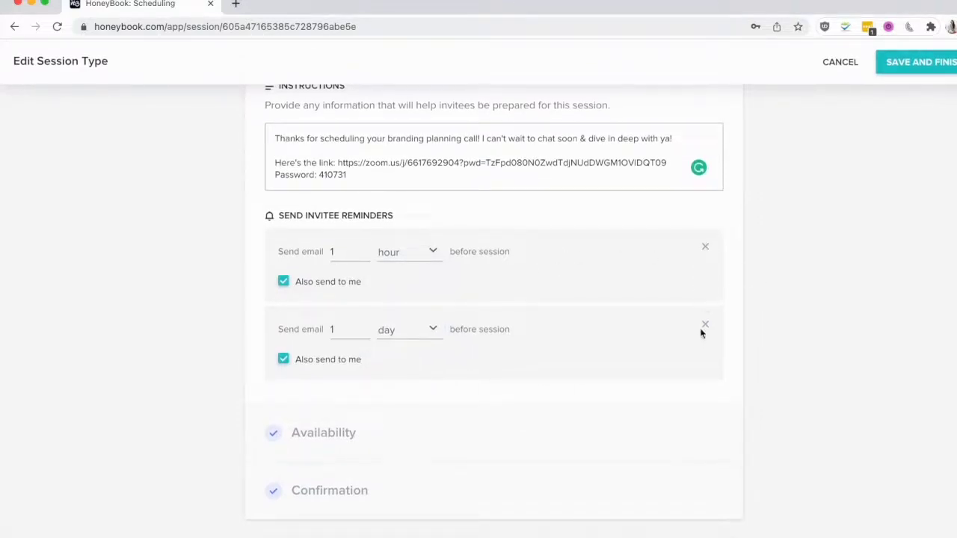
Open the Availability section of the session type to show its schedule, buffer, notice and increment settings.
{"action": "left_click", "coordinate": [577, 442]}
{"action": "scroll", "coordinate": [577, 443], "scroll_direction": "down", "scroll_amount": 3}
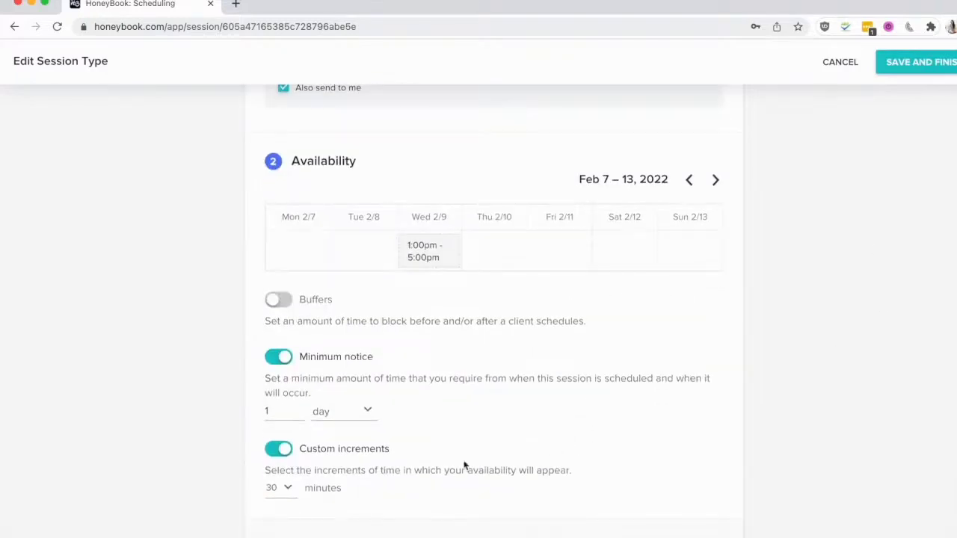
Try adding a 5:00 pm to 6:00 pm time range for Wed Feb 09 only, and close the availability dialog without saving.
{"action": "left_click", "coordinate": [426, 251]}
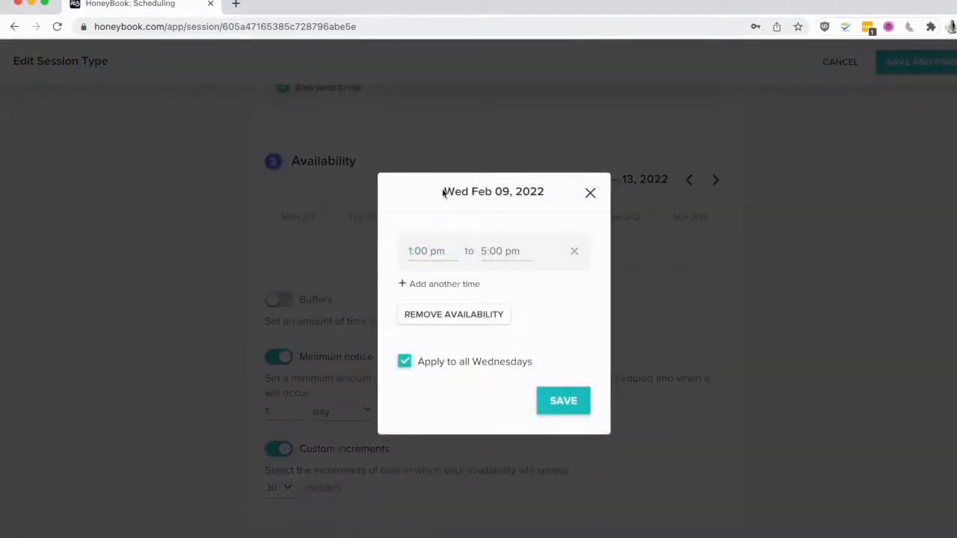
{"action": "left_click", "coordinate": [452, 285]}
{"action": "left_click", "coordinate": [441, 274]}
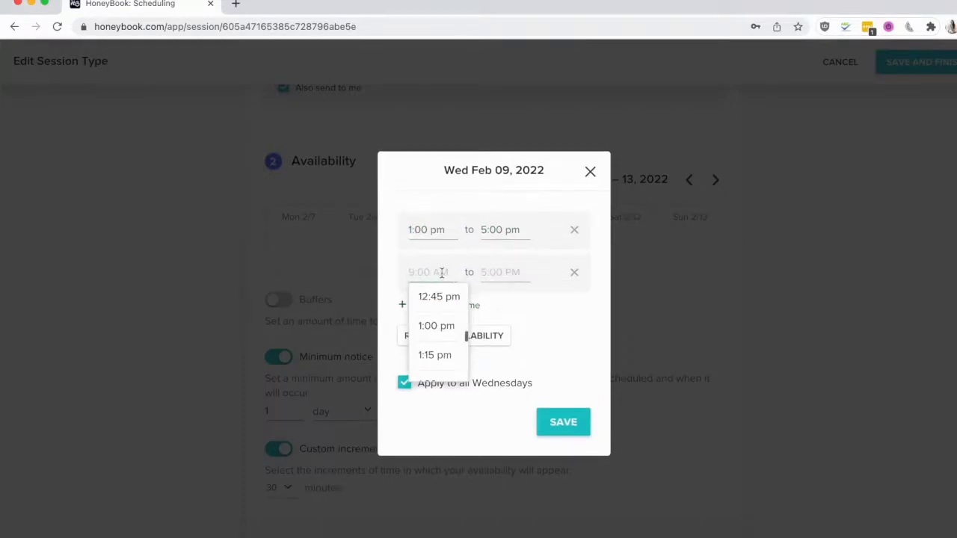
{"action": "type", "text": "5"}
{"action": "scroll", "coordinate": [438, 336], "scroll_direction": "down", "scroll_amount": 5}
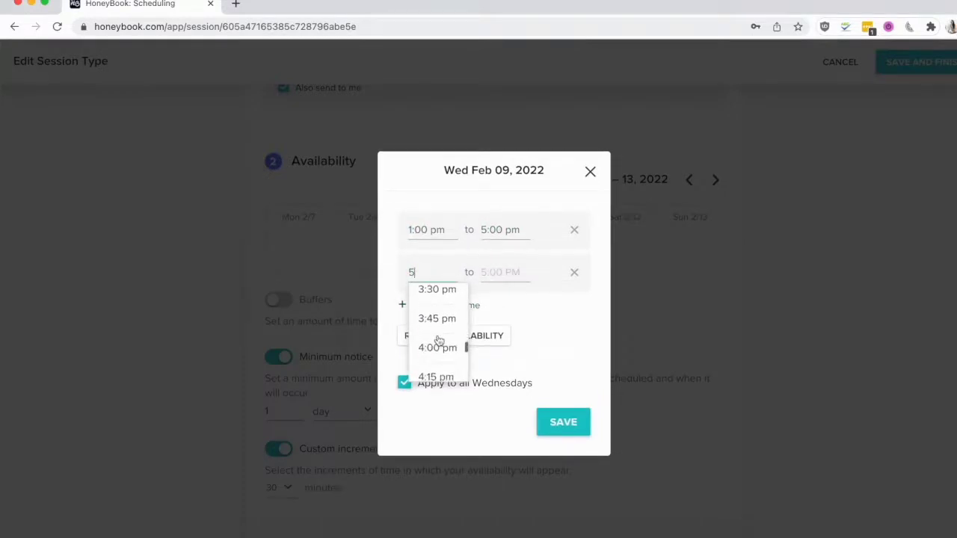
{"action": "type", "text": ":00"}
{"action": "key", "text": "Tab"}
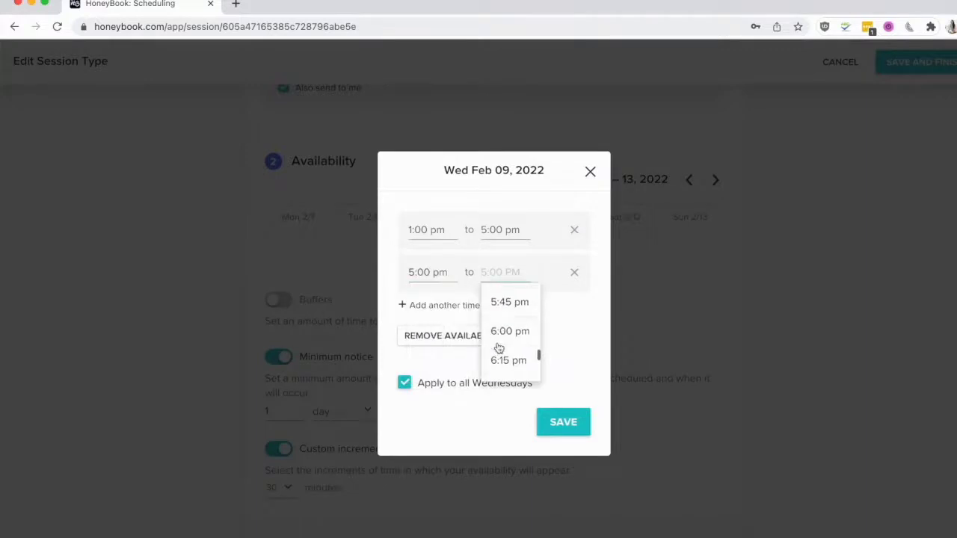
{"action": "left_click", "coordinate": [501, 334]}
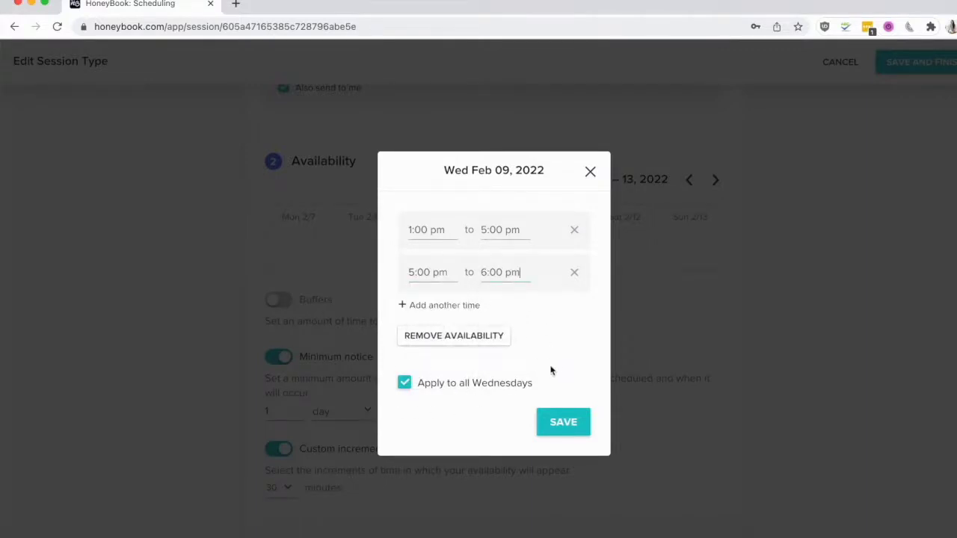
{"action": "left_click", "coordinate": [487, 386]}
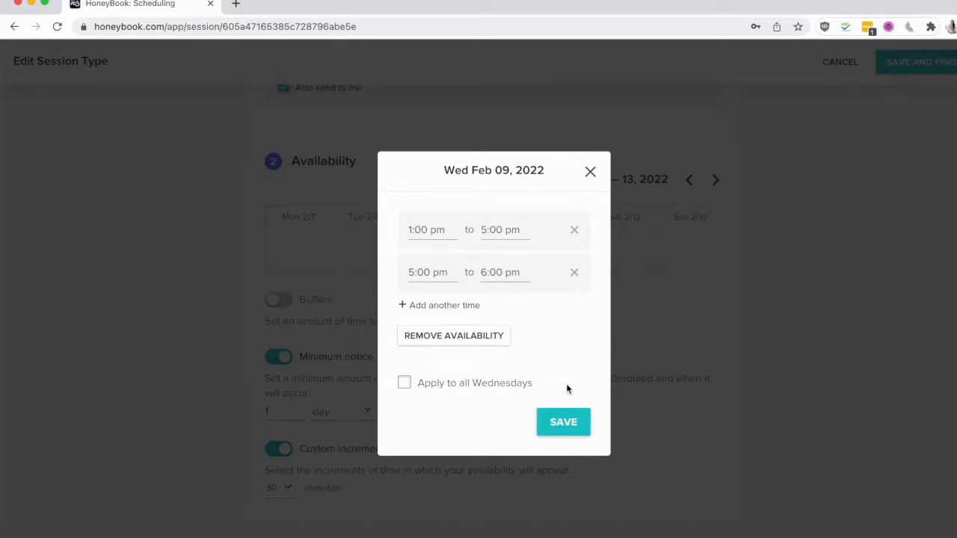
{"action": "left_click", "coordinate": [590, 171]}
Turn on Buffers for the session type with 30 minutes before and 30 minutes after.
{"action": "left_click", "coordinate": [278, 258]}
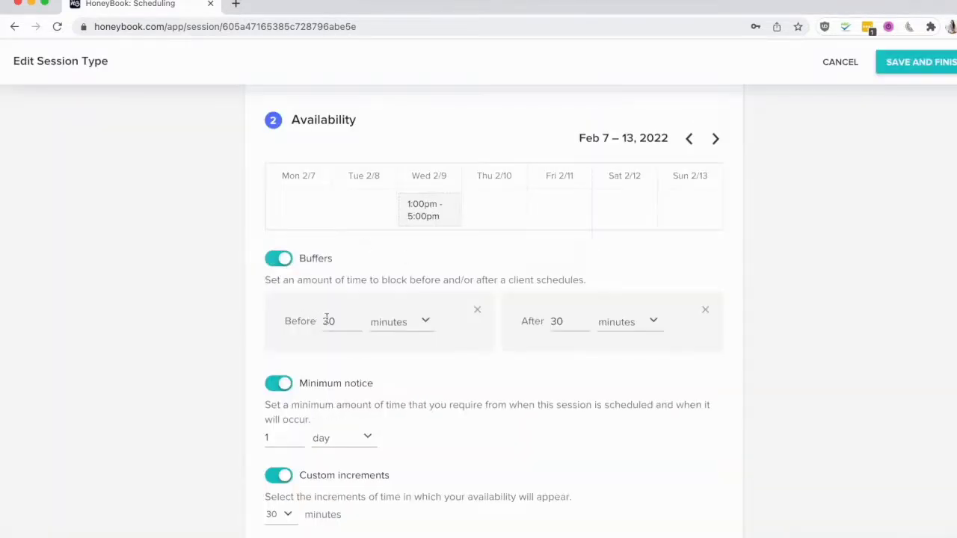
{"action": "triple_click", "coordinate": [378, 280]}
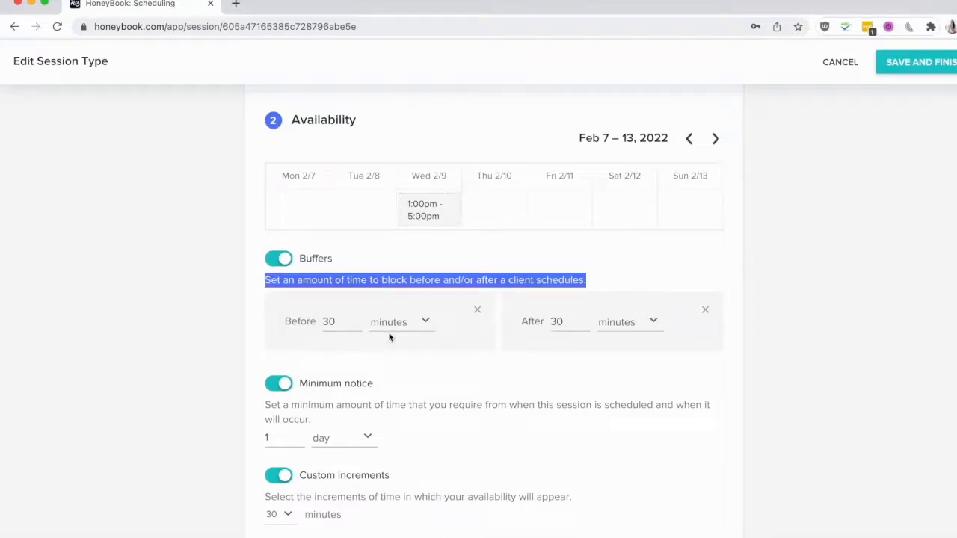
{"action": "double_click", "coordinate": [325, 323]}
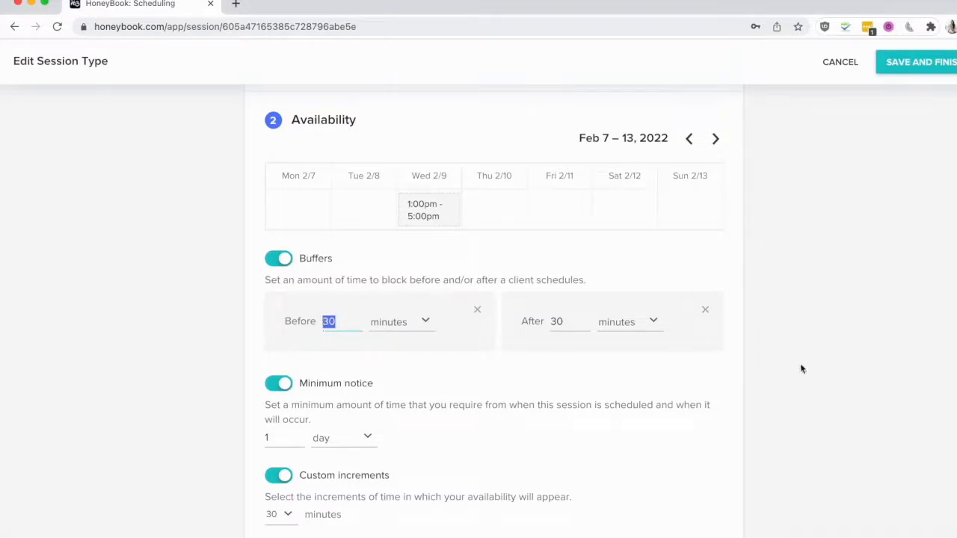
{"action": "double_click", "coordinate": [560, 321]}
Examine the Minimum notice setting, including its amount, unit choices and description.
{"action": "scroll", "coordinate": [830, 278], "scroll_direction": "down", "scroll_amount": 2}
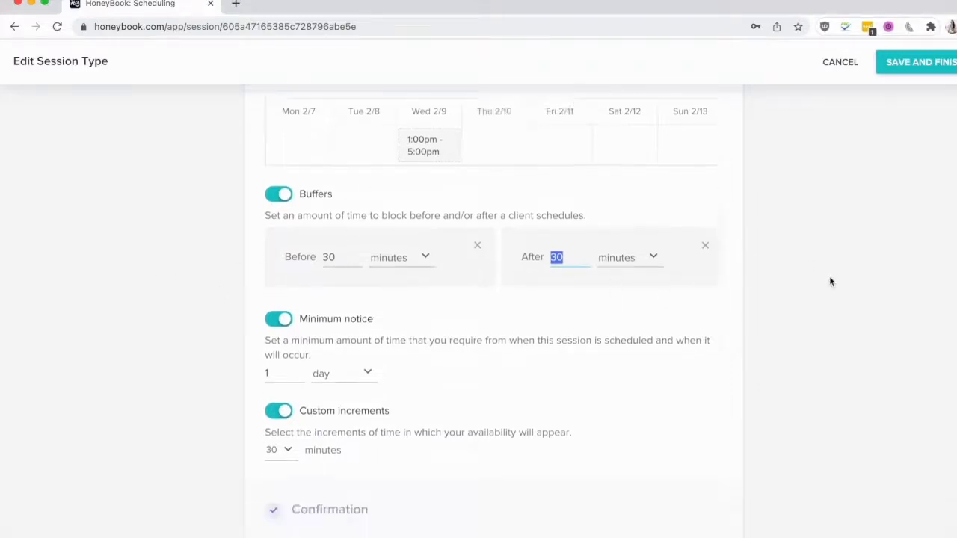
{"action": "left_click", "coordinate": [277, 362]}
{"action": "left_click", "coordinate": [328, 357]}
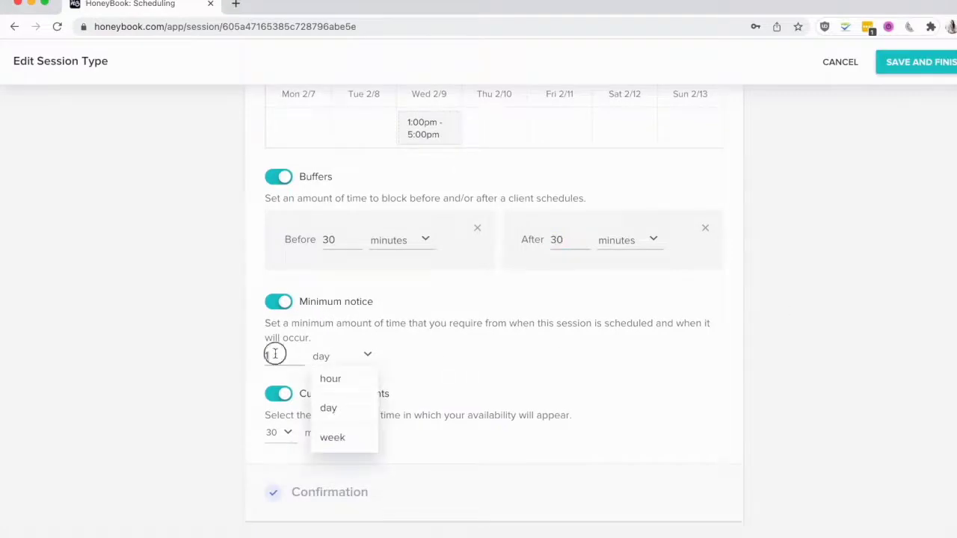
{"action": "left_click", "coordinate": [273, 354]}
{"action": "triple_click", "coordinate": [440, 321]}
{"action": "left_click", "coordinate": [563, 325]}
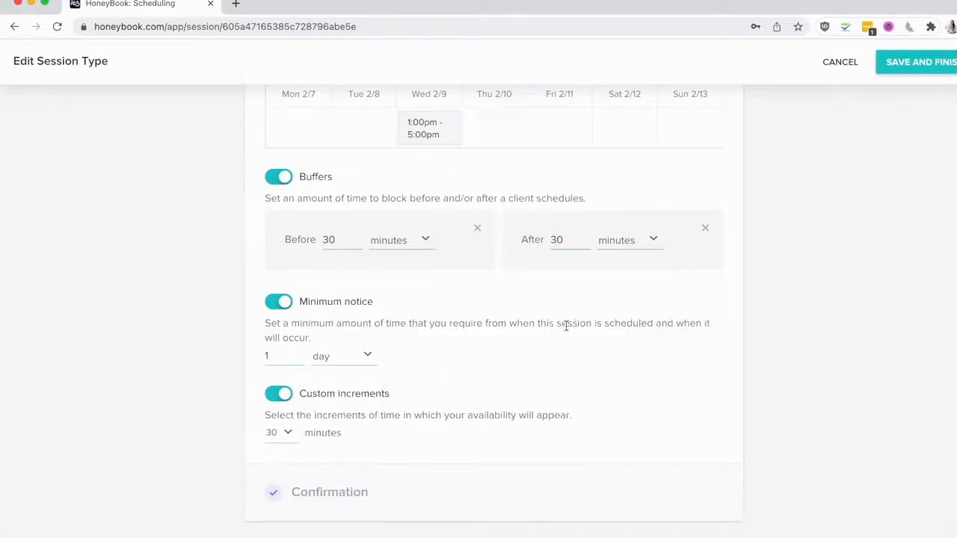
{"action": "triple_click", "coordinate": [565, 323]}
{"action": "left_click", "coordinate": [592, 347]}
{"action": "triple_click", "coordinate": [288, 329]}
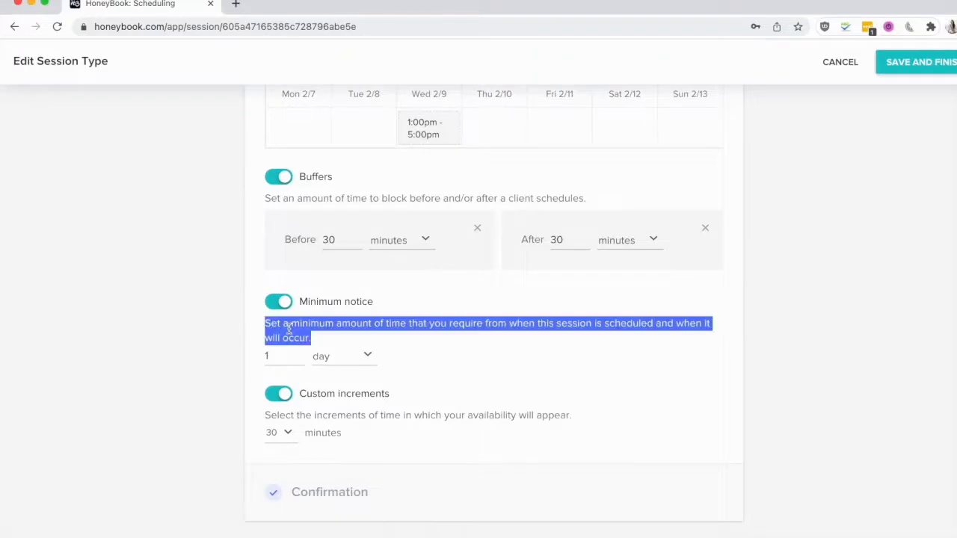
{"action": "left_click", "coordinate": [494, 352]}
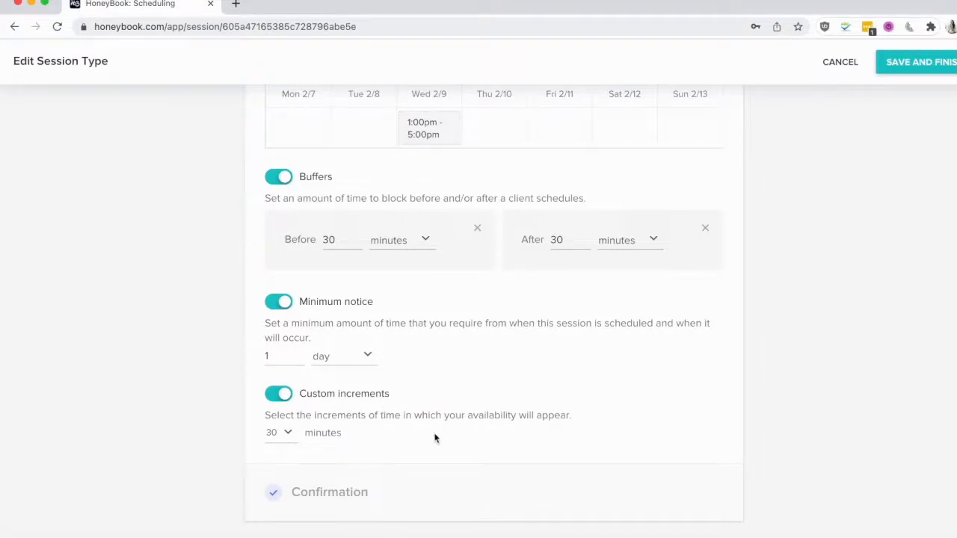
Try 15-minute custom increments and set the value back to 30 minutes.
{"action": "left_click", "coordinate": [281, 438]}
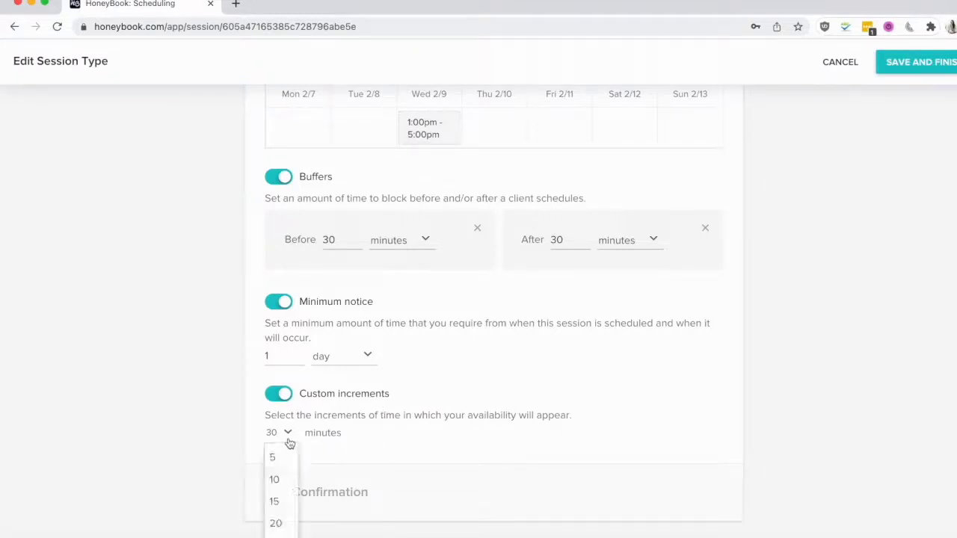
{"action": "left_click", "coordinate": [287, 502]}
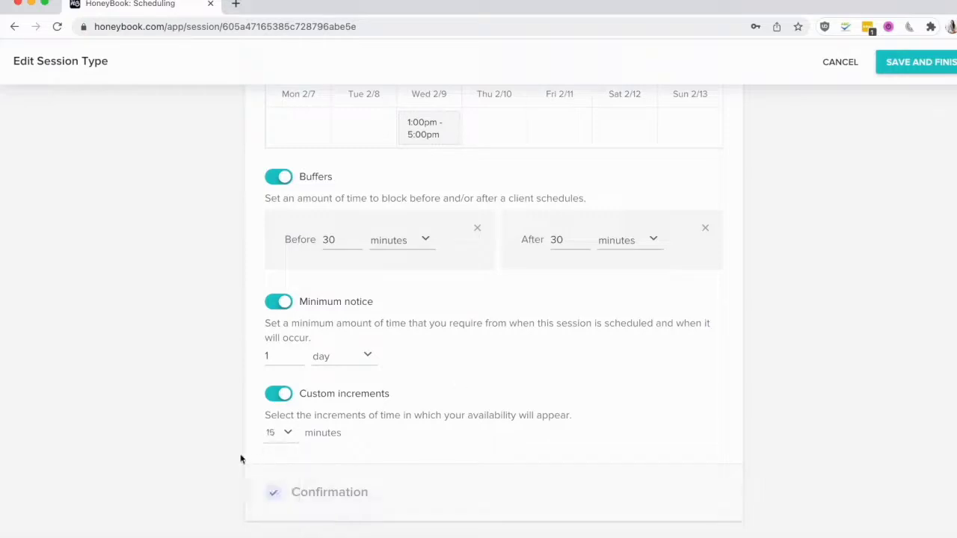
{"action": "left_click", "coordinate": [281, 440]}
{"action": "scroll", "coordinate": [281, 449], "scroll_direction": "down", "scroll_amount": 1}
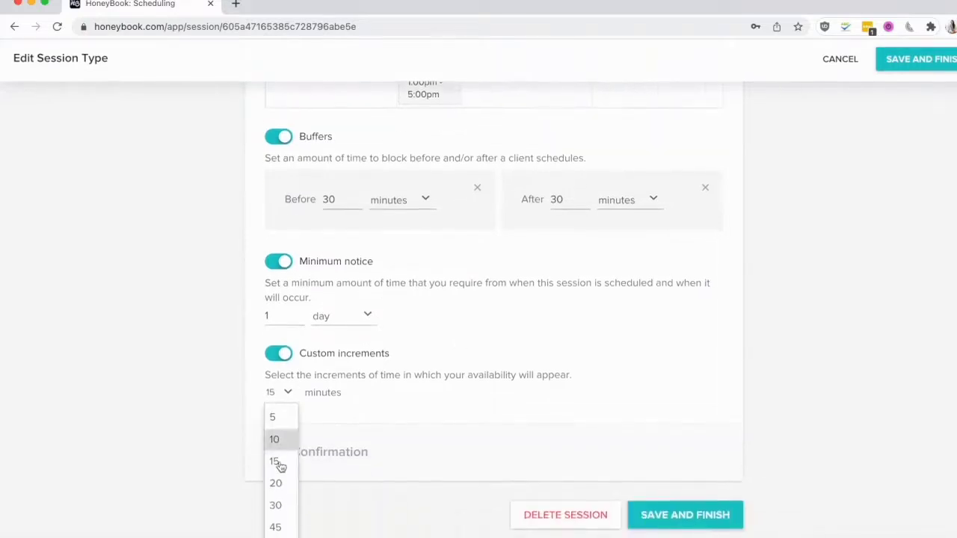
{"action": "left_click", "coordinate": [276, 508]}
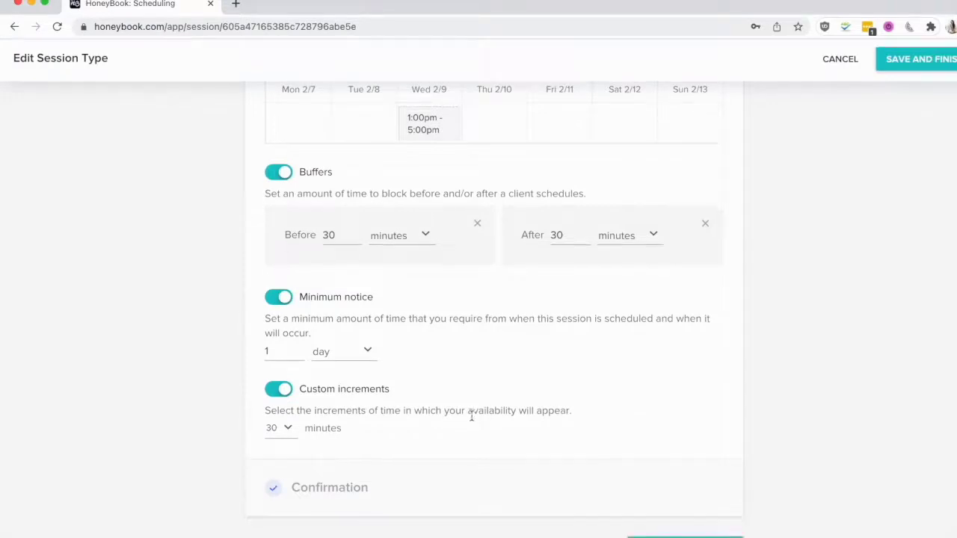
Examine the Confirmation section's page message and email options, and leave the session type without saving.
{"action": "left_click", "coordinate": [389, 488]}
{"action": "scroll", "coordinate": [389, 359], "scroll_direction": "down", "scroll_amount": 5}
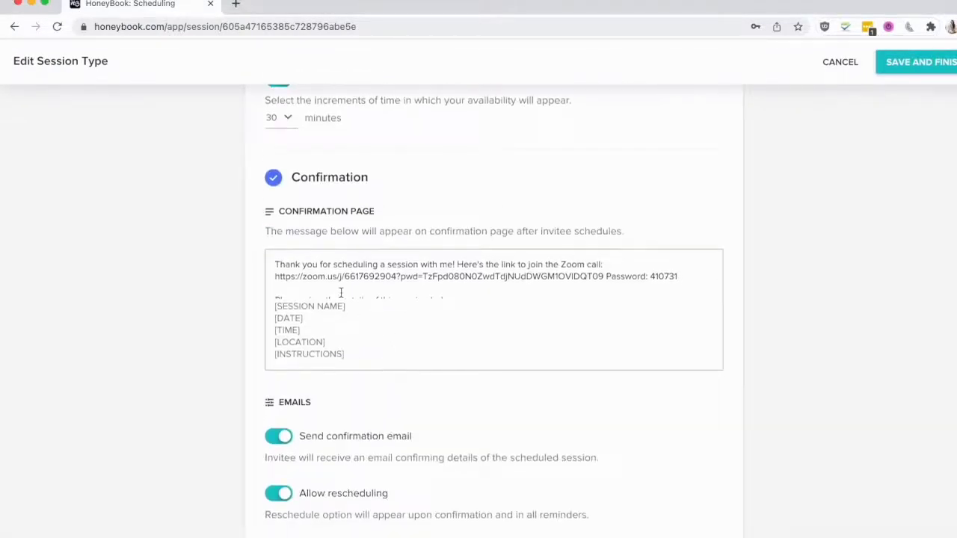
{"action": "left_click_drag", "start_coordinate": [303, 265], "coordinate": [542, 369]}
{"action": "triple_click", "coordinate": [455, 265]}
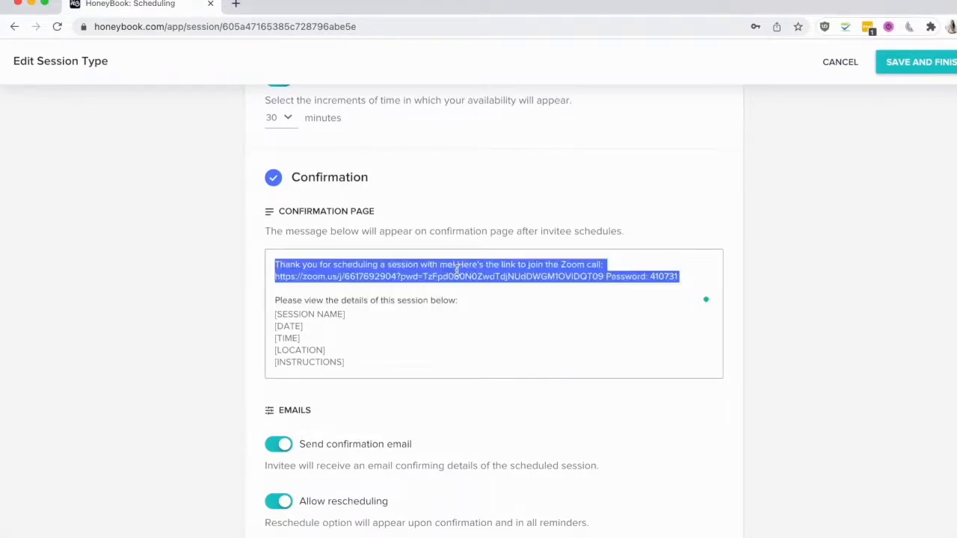
{"action": "scroll", "coordinate": [456, 270], "scroll_direction": "down", "scroll_amount": 2}
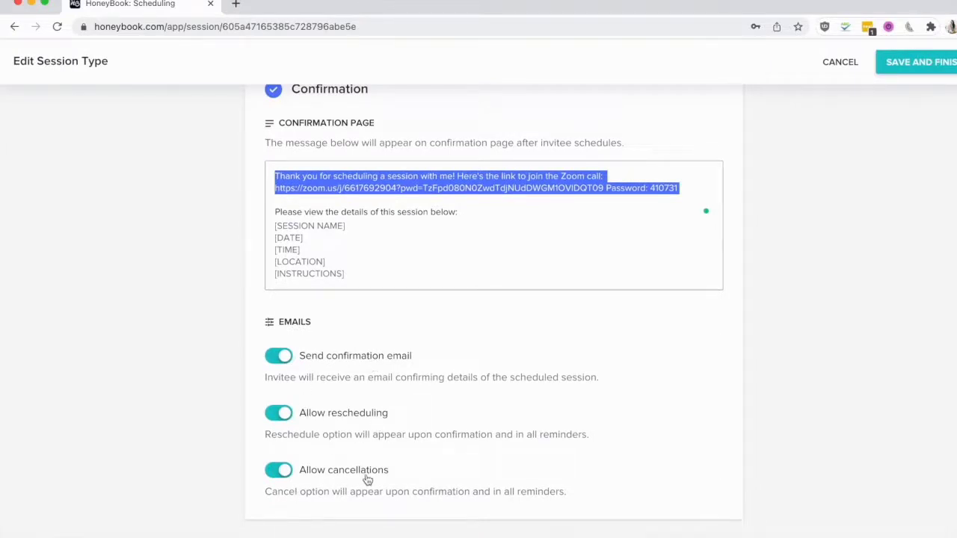
{"action": "scroll", "coordinate": [643, 471], "scroll_direction": "up", "scroll_amount": 15}
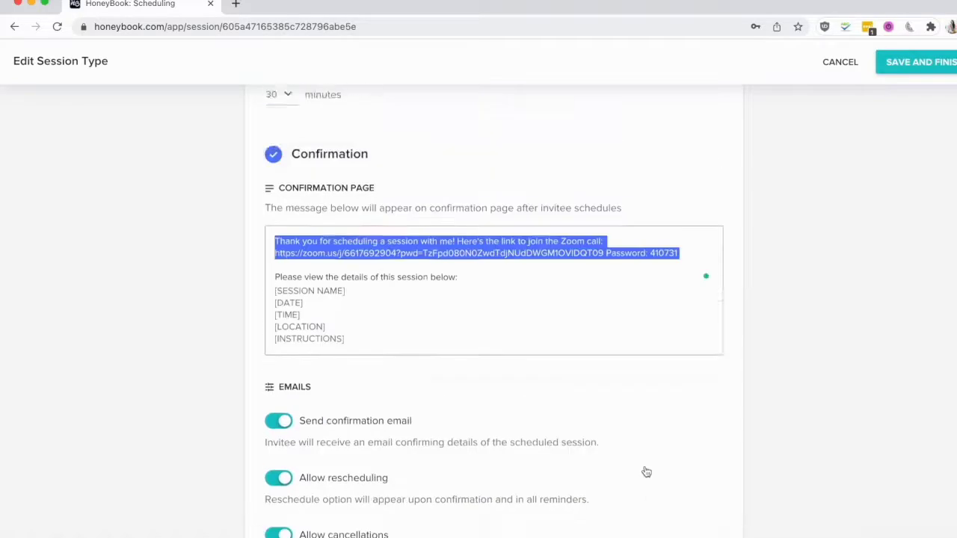
{"action": "left_click", "coordinate": [841, 63]}
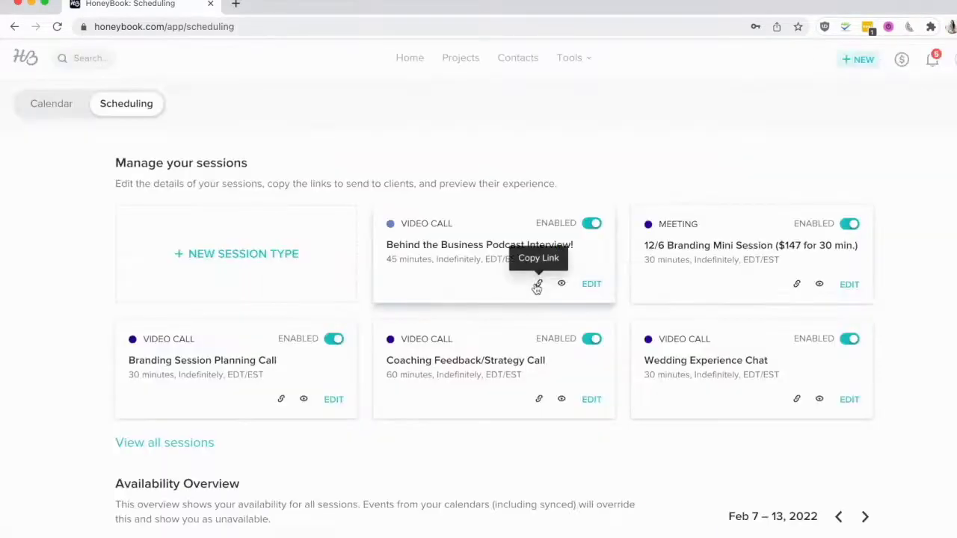
Paste the copied link of the Behind the Business Podcast Interview! session into a new browser tab's address, and return to HoneyBook's scheduling page.
{"action": "key", "text": "super+t"}
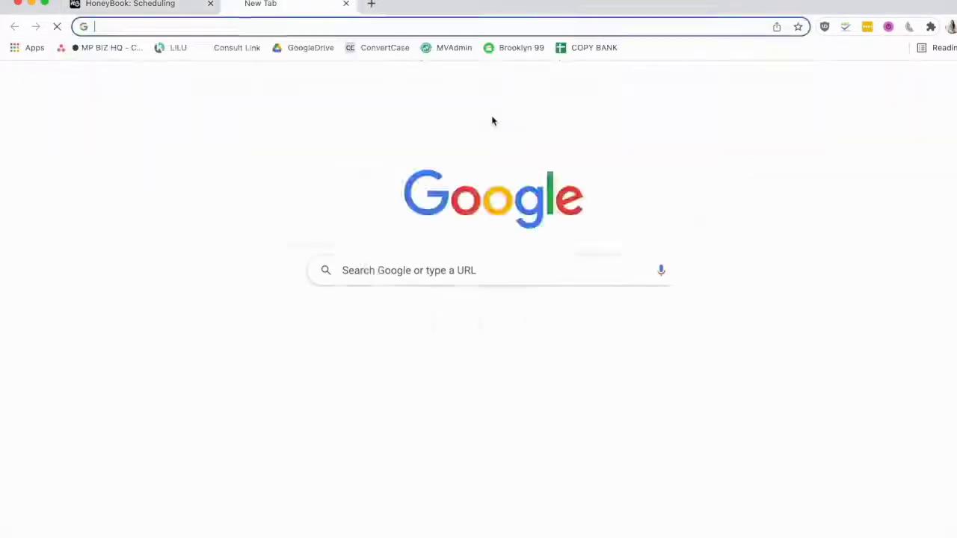
{"action": "type", "text": "v"}
{"action": "type", "text": "https://manaliphotography.hbportal.co/schedule/61678e68e7d63f07adbeb"}
{"action": "key", "text": "super+a"}
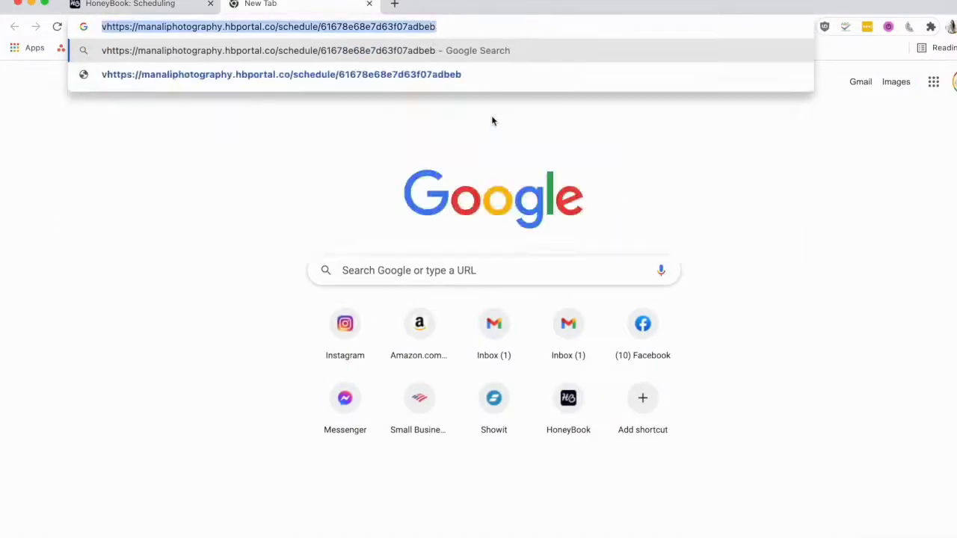
{"action": "key", "text": "super+v"}
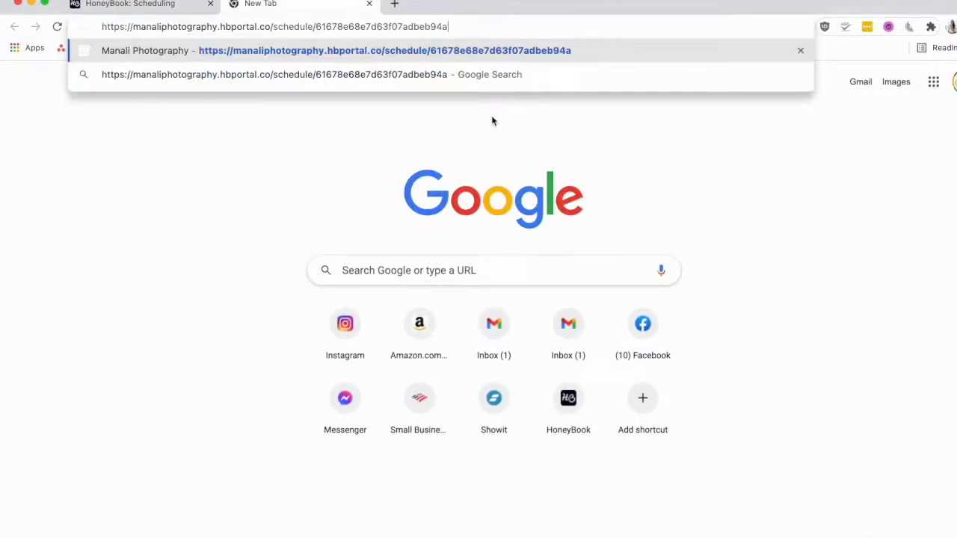
{"action": "left_click", "coordinate": [153, 5]}
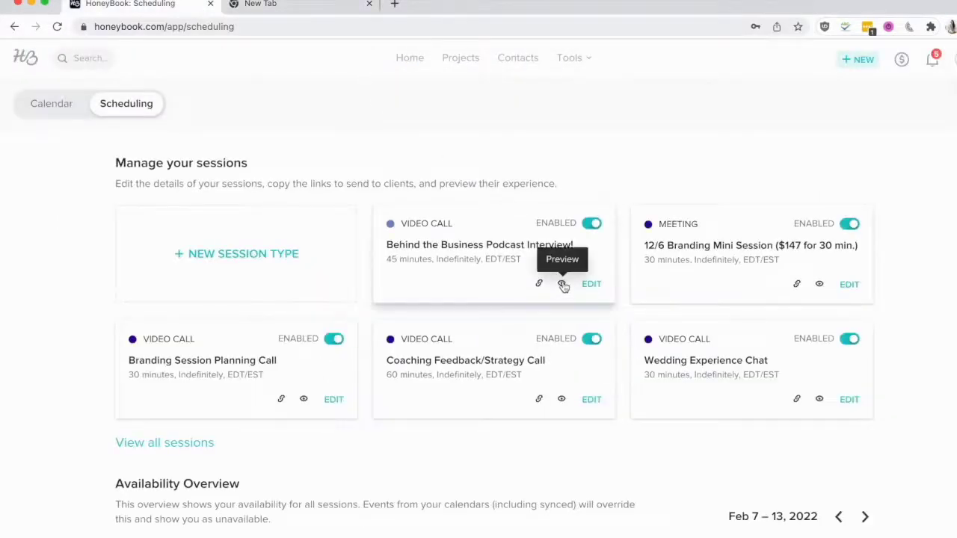